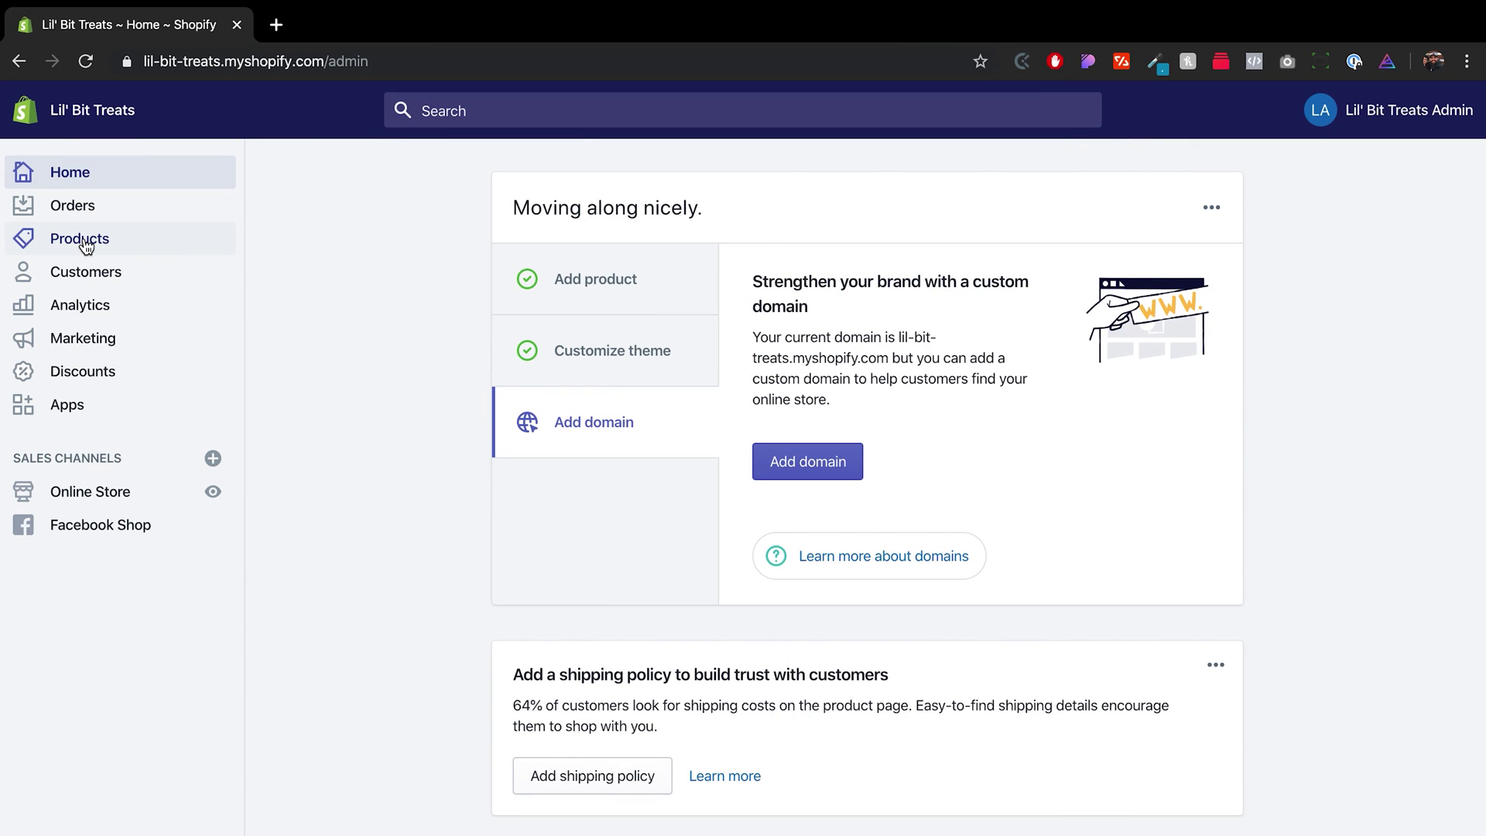
# Step: Go to Products and open the Colorful Bones product page
pyautogui.click(84, 244)
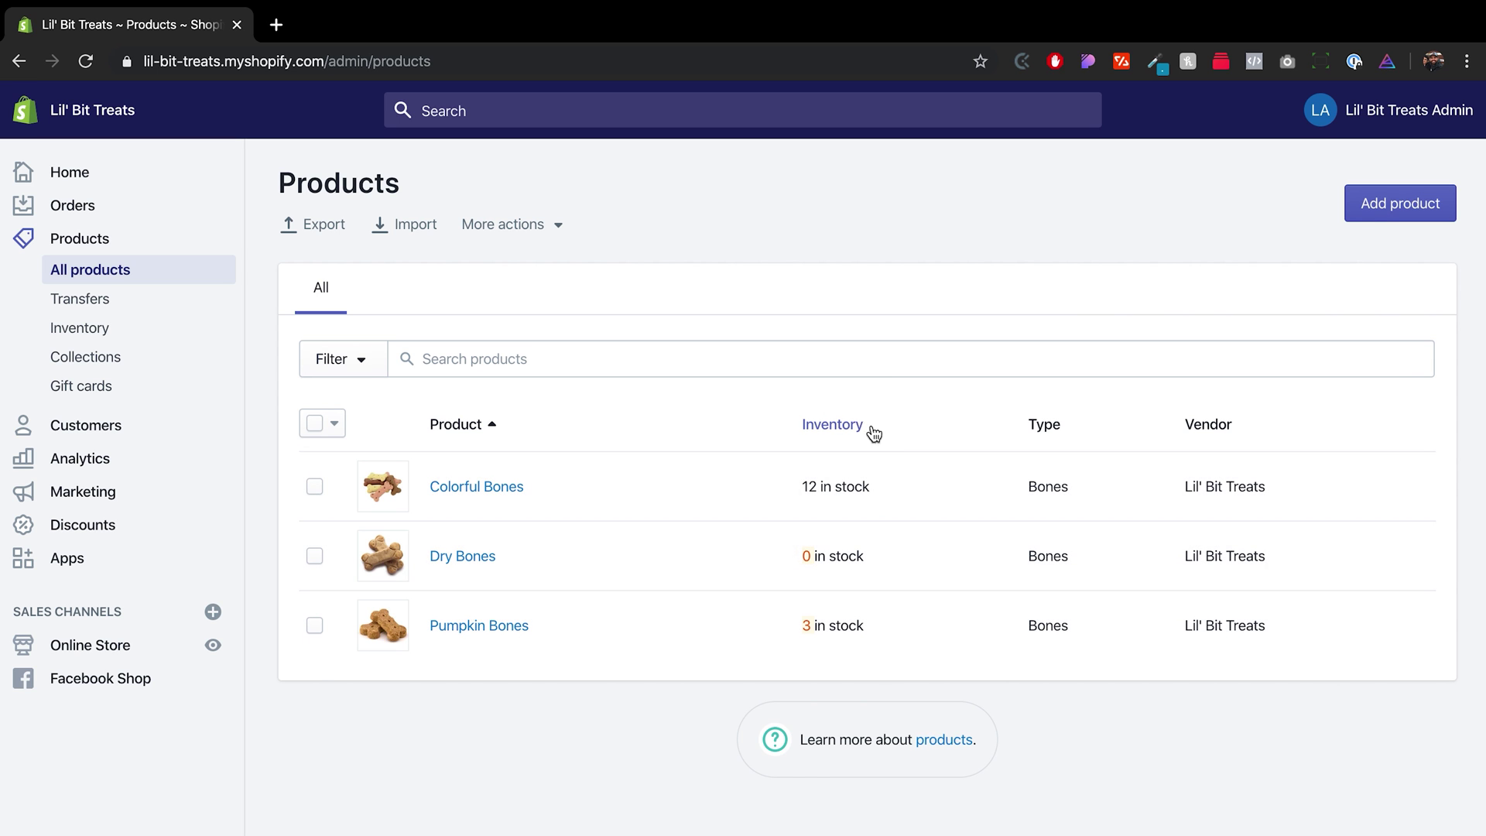
pyautogui.moveTo(290, 349)
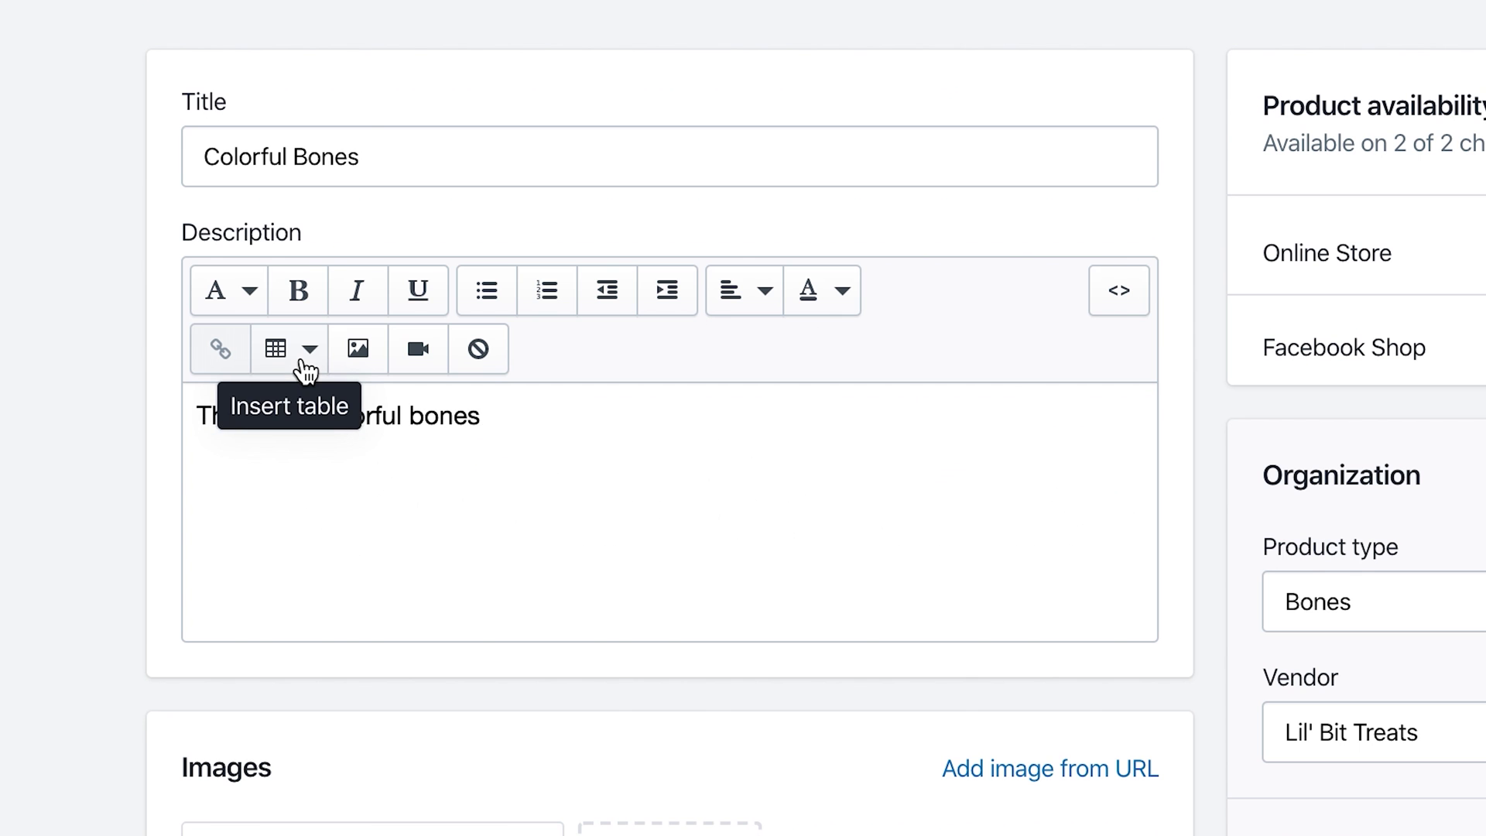
pyautogui.scroll(-5, 65, 140)
pyautogui.scroll(-3, 65, 141)
pyautogui.scroll(-2, 65, 141)
pyautogui.scroll(-2, 65, 141)
pyautogui.scroll(-3, 65, 141)
pyautogui.scroll(-2, 66, 140)
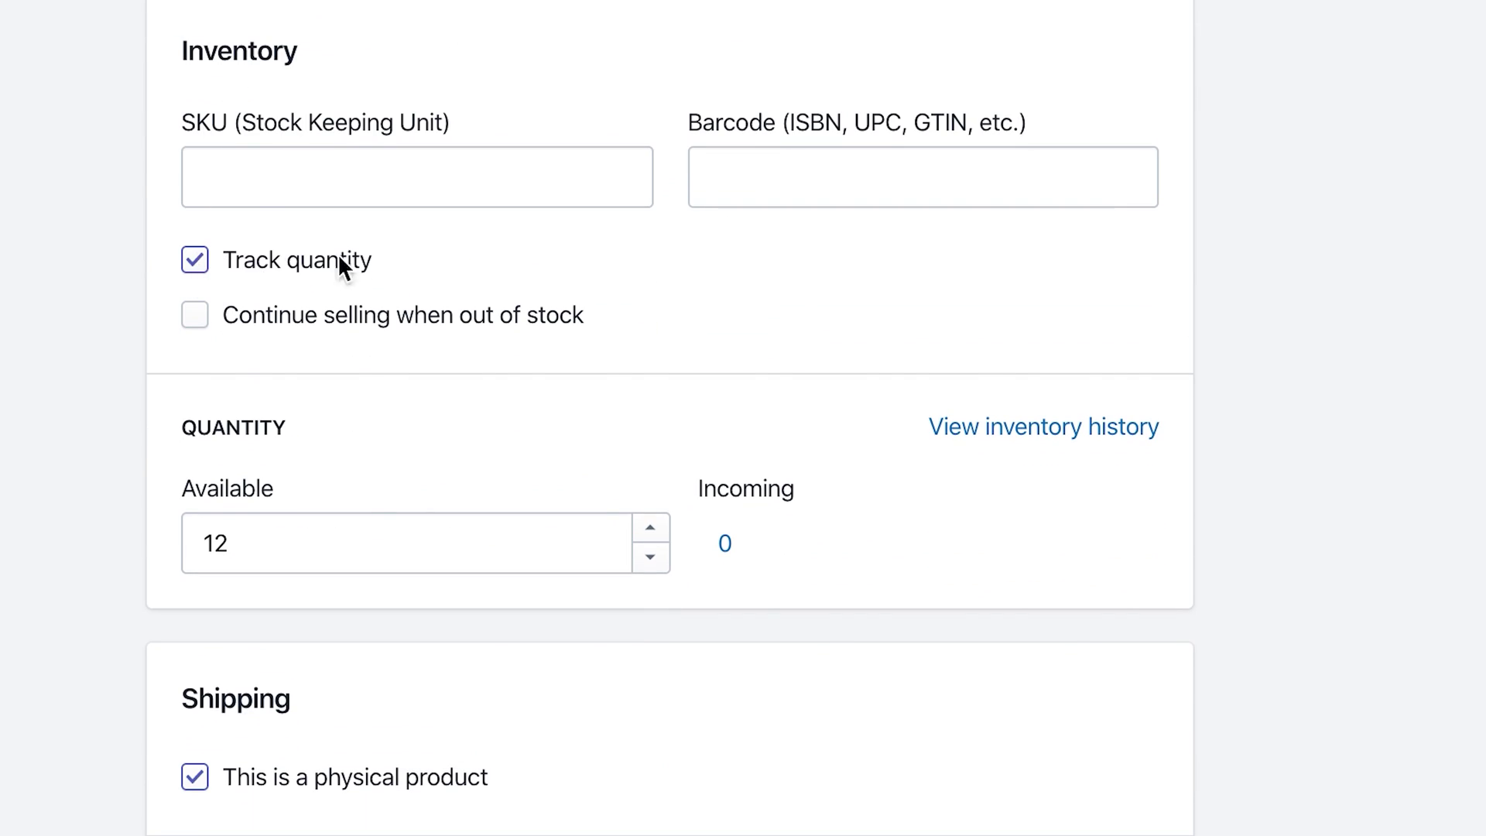
pyautogui.scroll(-1, 113, 338)
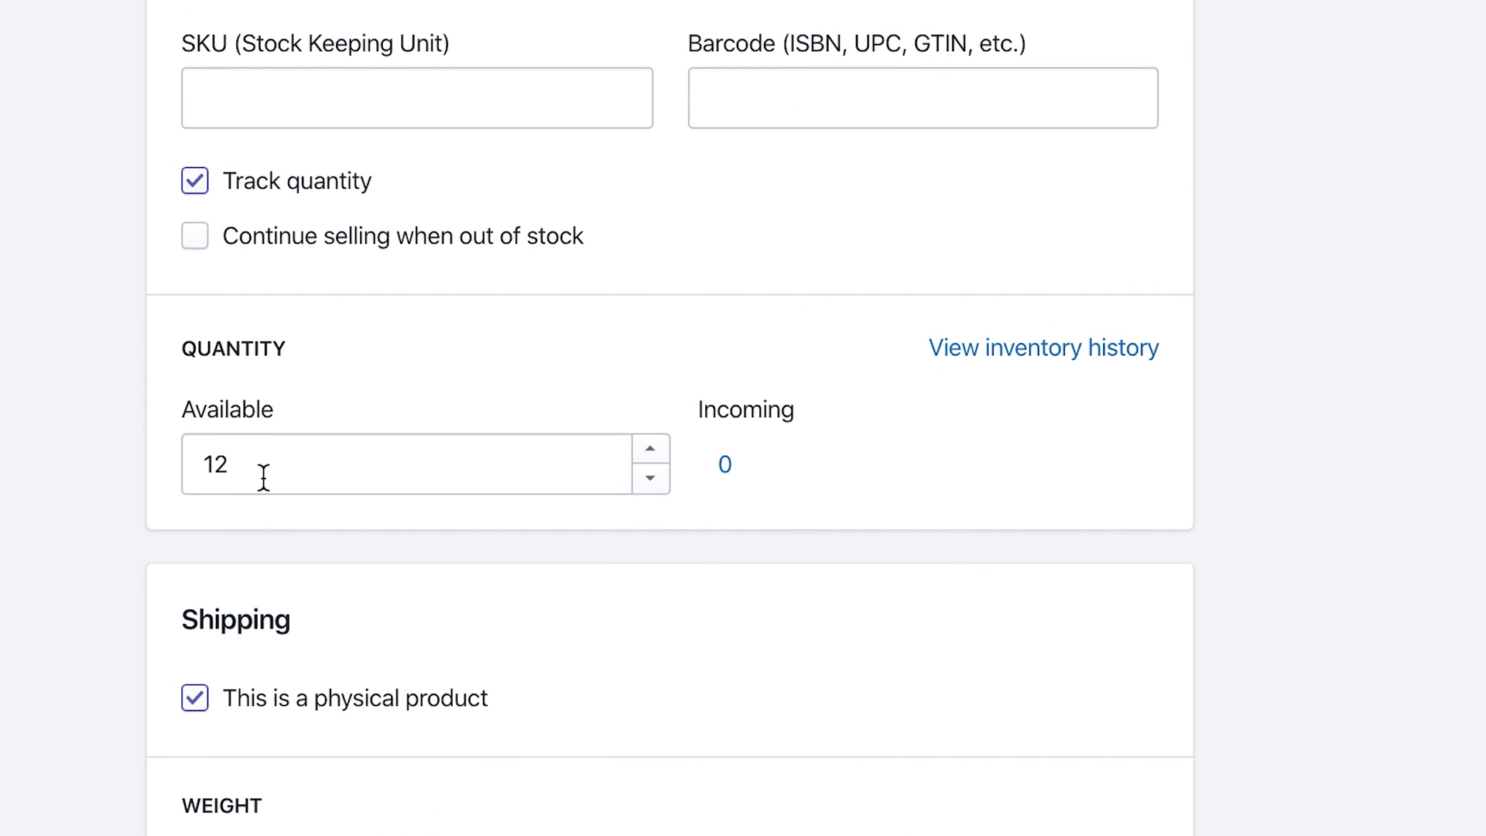
pyautogui.scroll(-4, 125, 435)
pyautogui.scroll(-3, 123, 435)
pyautogui.scroll(-3, 124, 435)
pyautogui.scroll(-1, 124, 436)
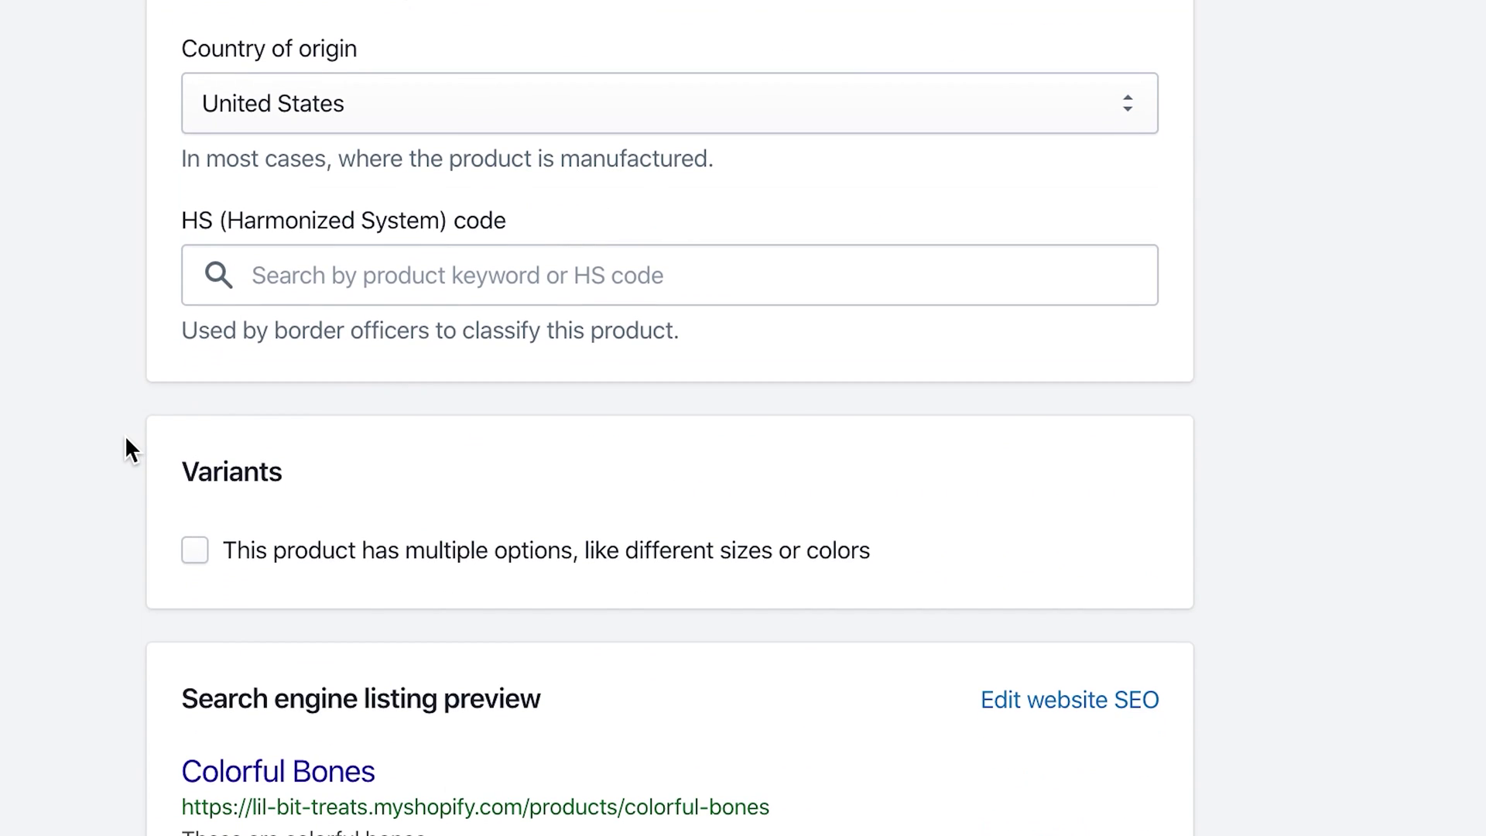
# Step: Add a Size option to Colorful Bones with values Small, Medium and Large
pyautogui.click(194, 550)
pyautogui.scroll(-2, 79, 440)
pyautogui.scroll(-1, 79, 439)
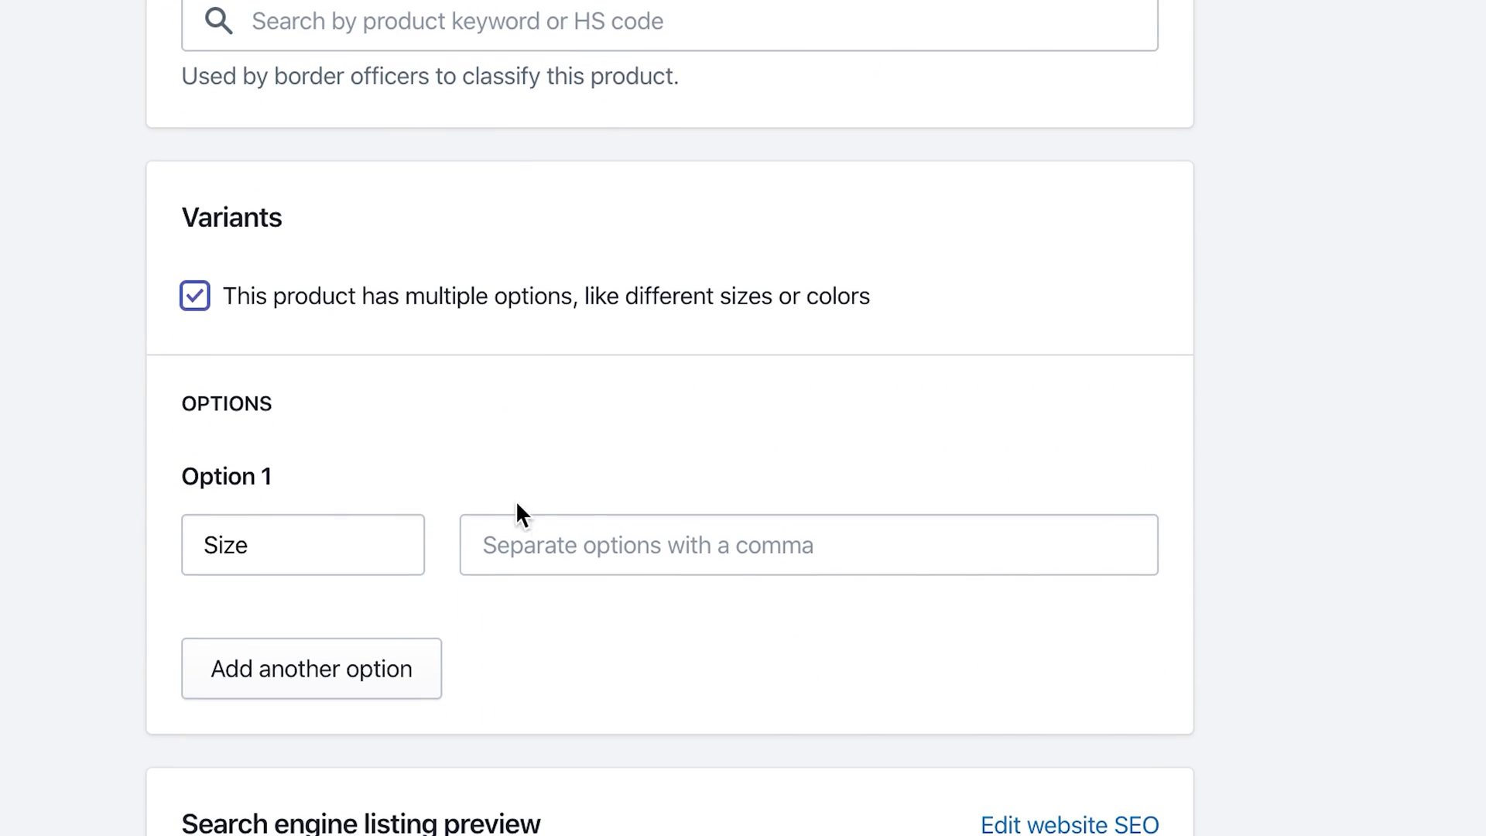
pyautogui.click(551, 544)
pyautogui.write('Small')
pyautogui.press('Return')
pyautogui.write('Medium')
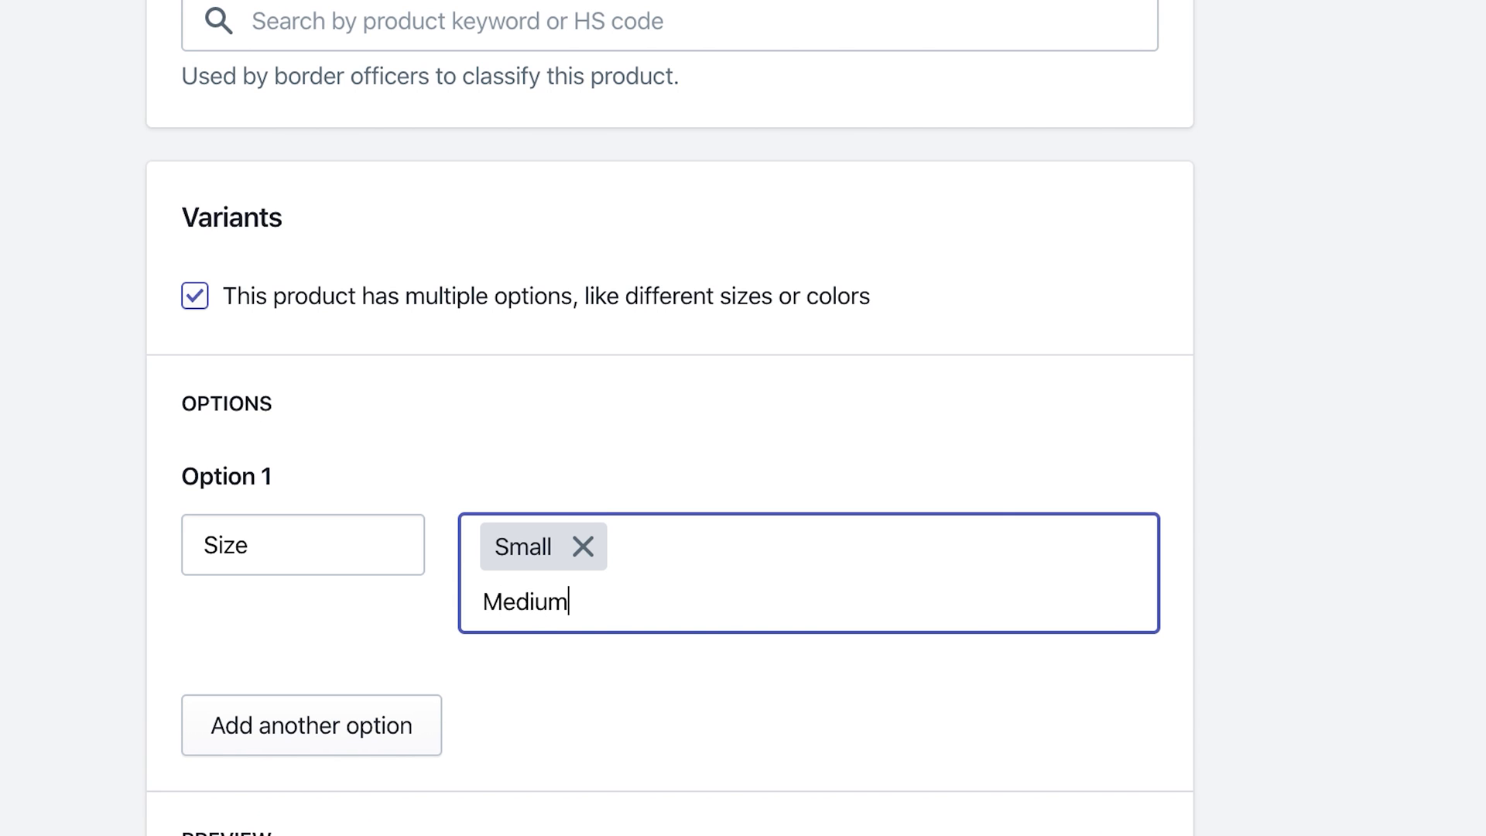
pyautogui.press('Return')
pyautogui.write('Large')
pyautogui.press('Return')
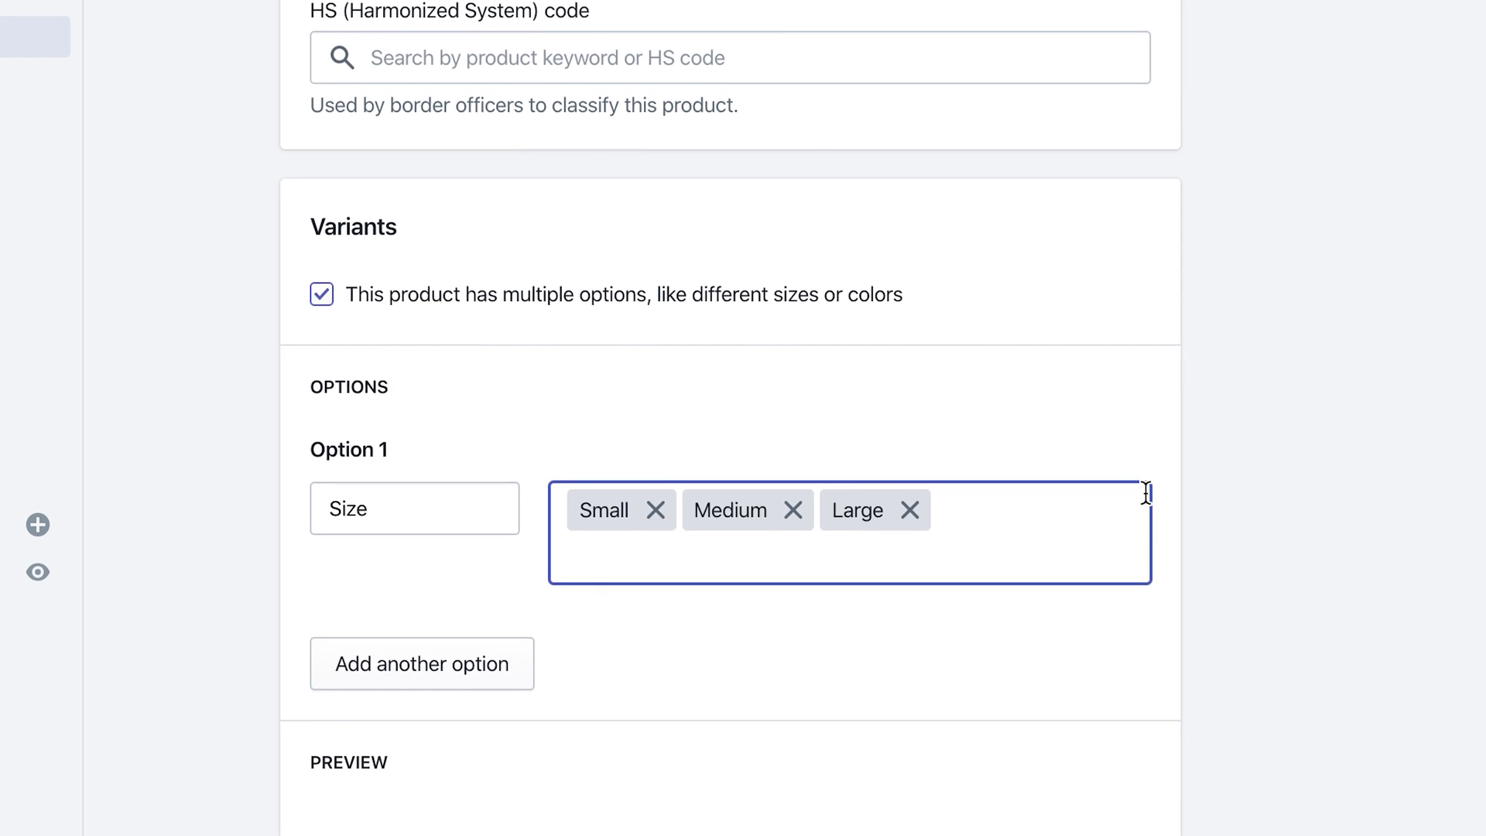
pyautogui.scroll(-5, 1143, 501)
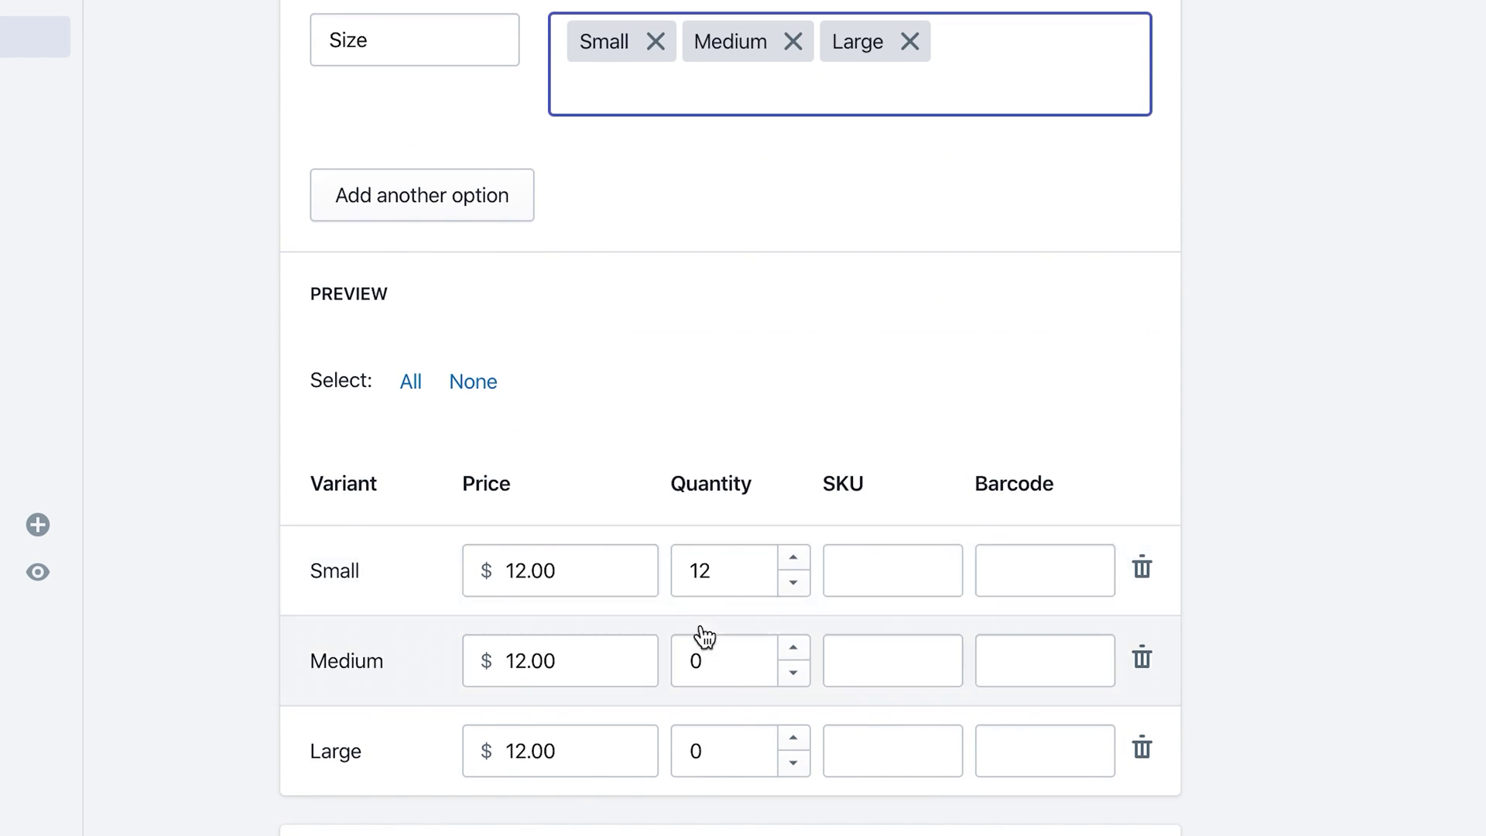
# Step: Set the Small, Medium and Large variant quantities to 6 each and save
pyautogui.doubleClick(711, 570)
pyautogui.write('6')
pyautogui.doubleClick(720, 661)
pyautogui.write('6')
pyautogui.doubleClick(724, 750)
pyautogui.write('6')
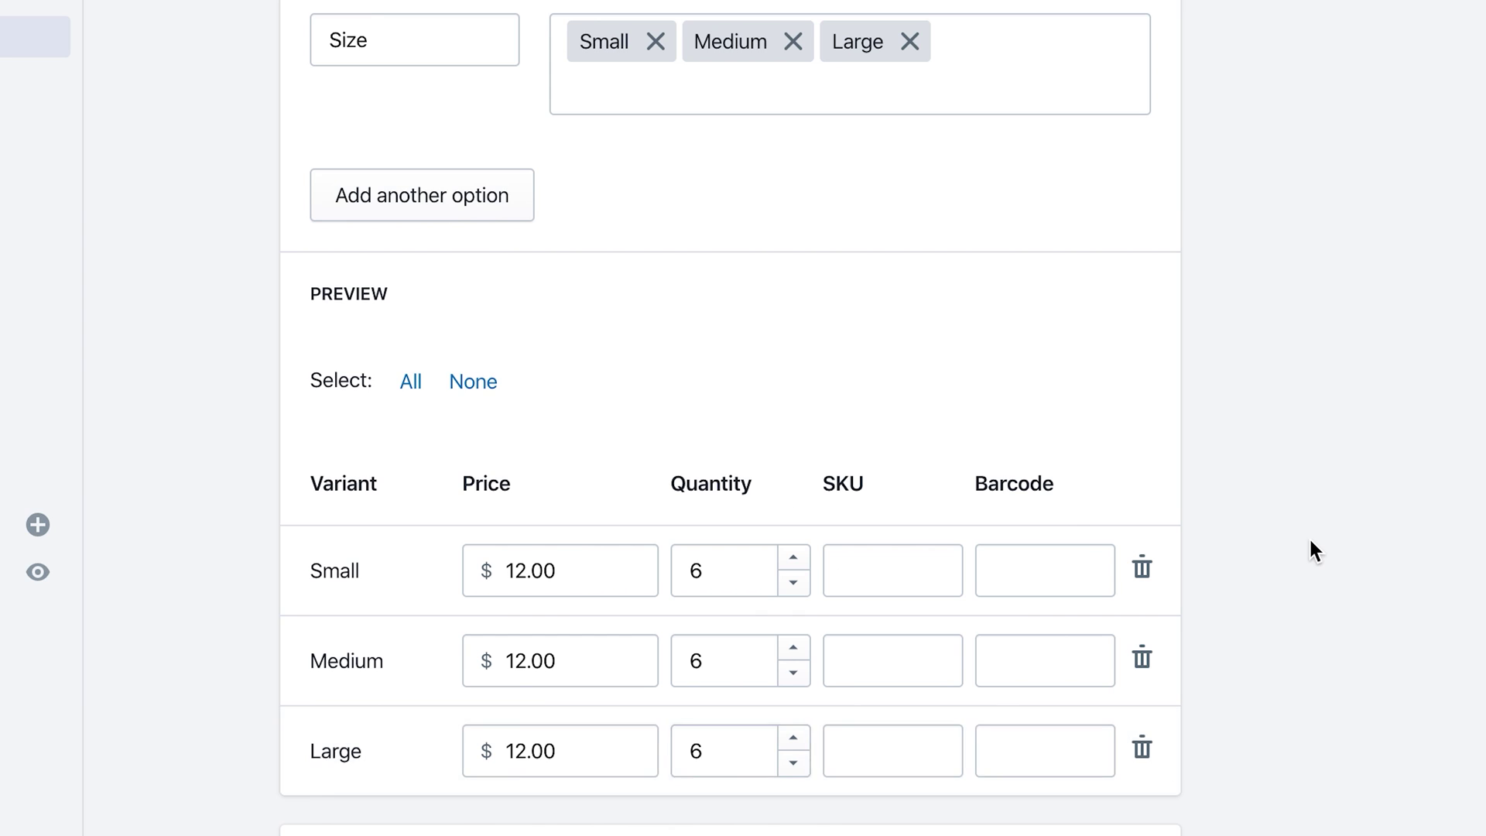
pyautogui.click(1372, 114)
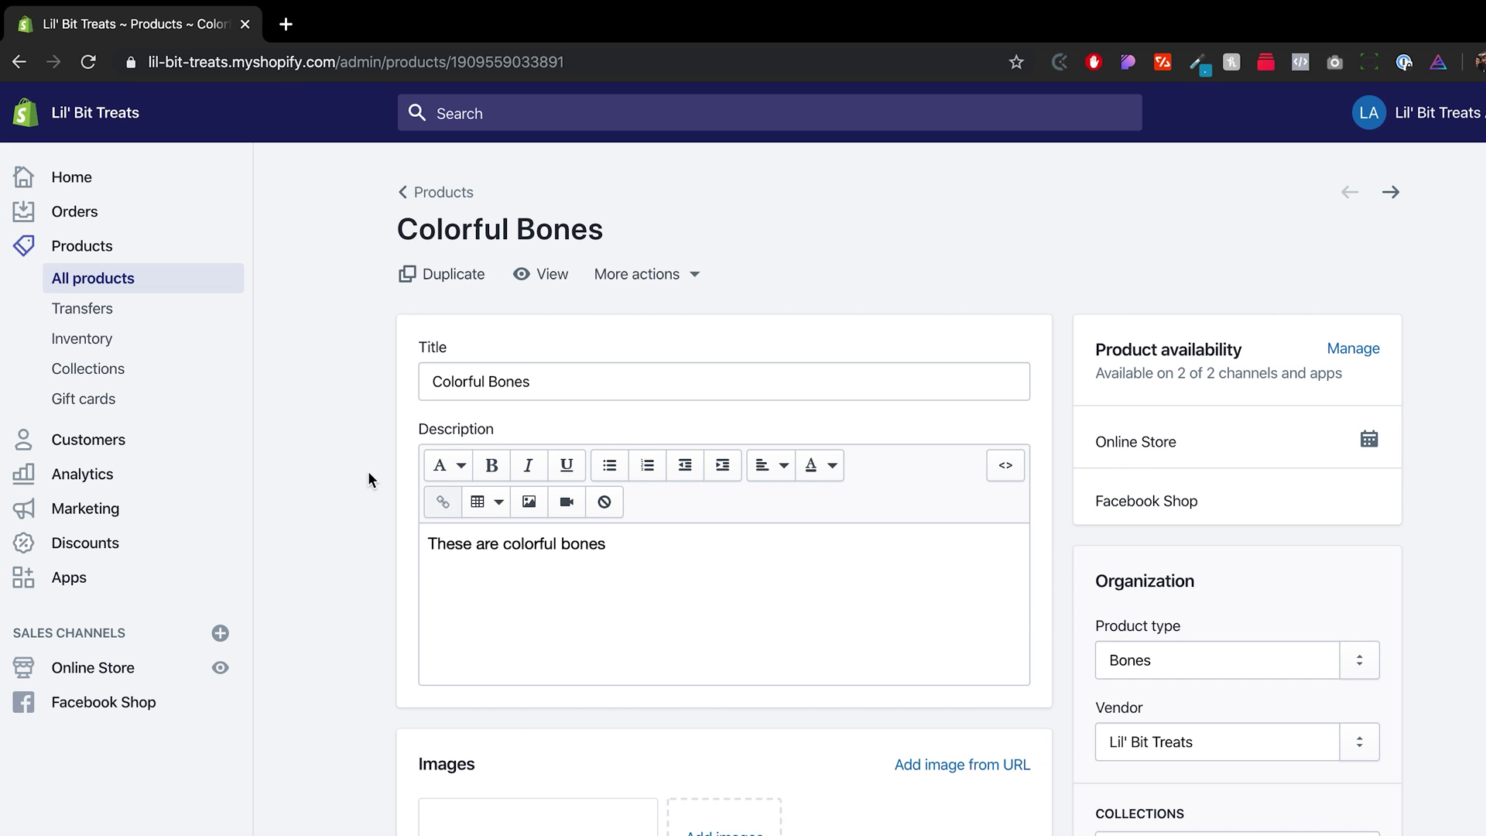
pyautogui.scroll(-6, 369, 470)
pyautogui.scroll(-5, 368, 470)
pyautogui.scroll(-1, 368, 470)
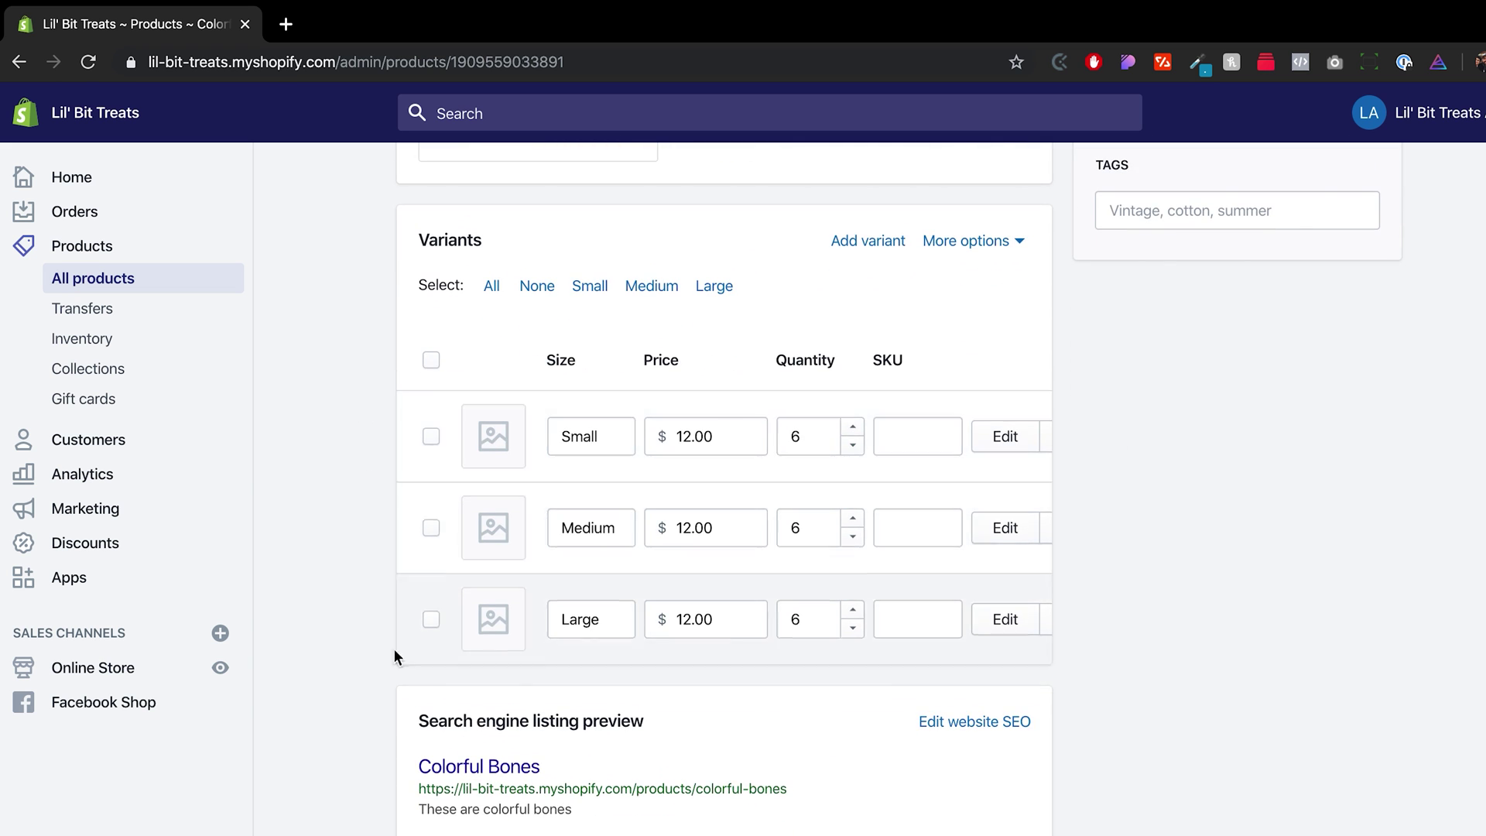
pyautogui.scroll(3, 328, 483)
pyautogui.scroll(3, 327, 483)
pyautogui.scroll(2, 327, 484)
pyautogui.scroll(2, 327, 483)
pyautogui.scroll(-5, 328, 483)
pyautogui.scroll(-3, 328, 483)
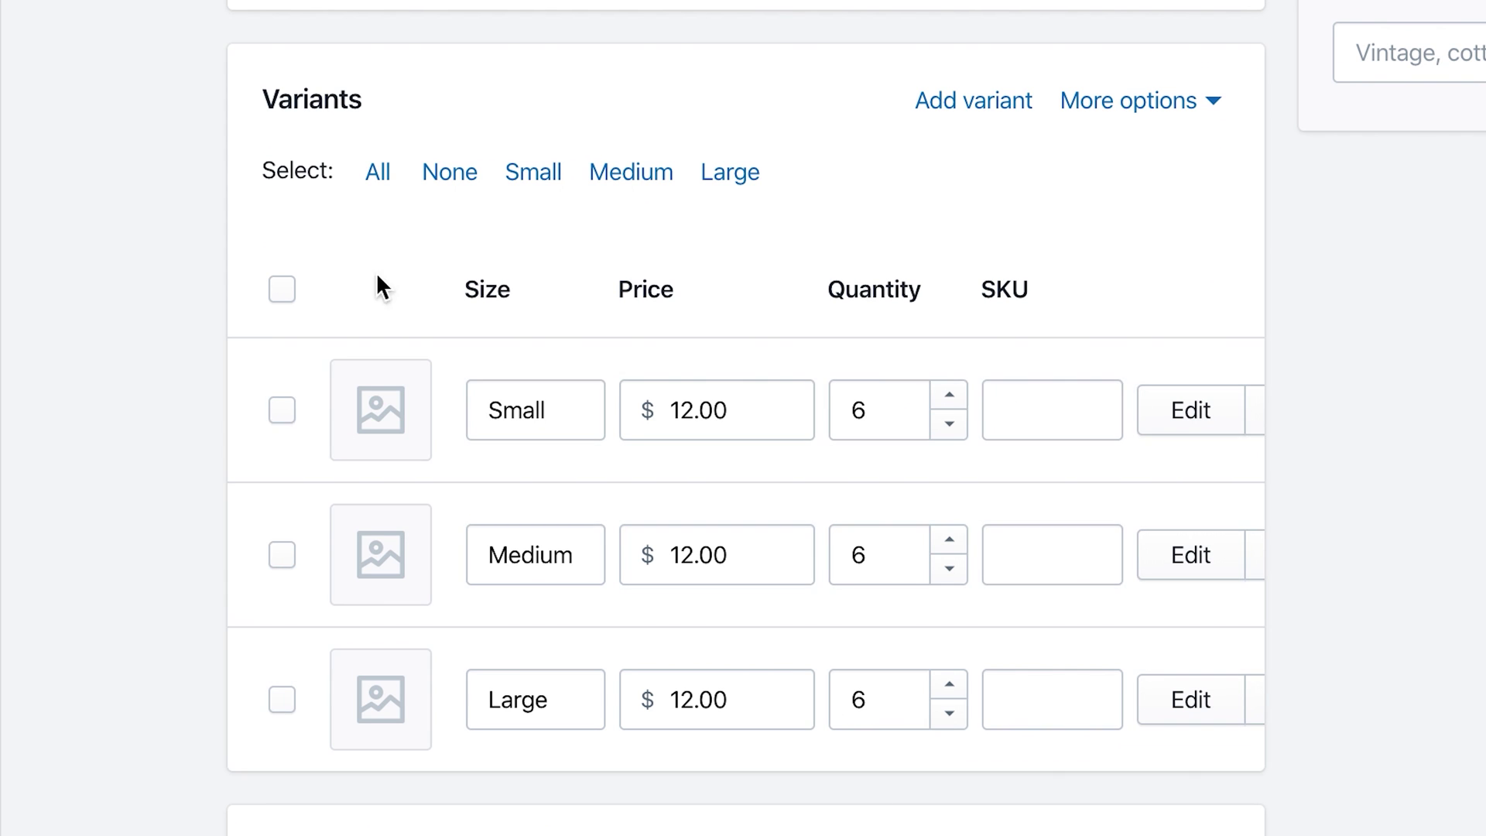
# Step: Raise the Small variant's stock to 9, save, and return to the products list
pyautogui.click(950, 394)
pyautogui.click(950, 425)
pyautogui.click(951, 396)
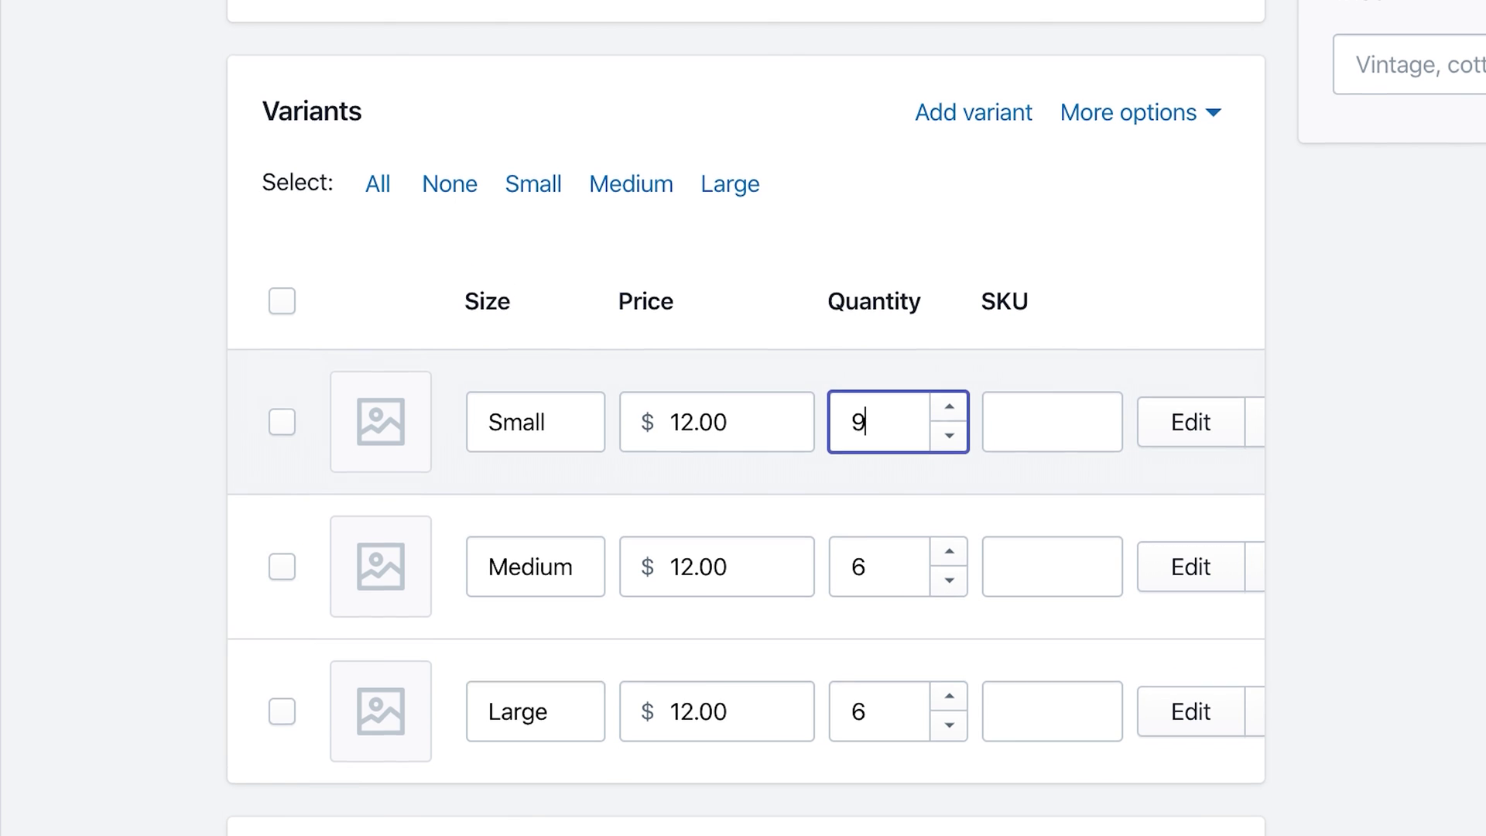
pyautogui.scroll(10, 1325, 588)
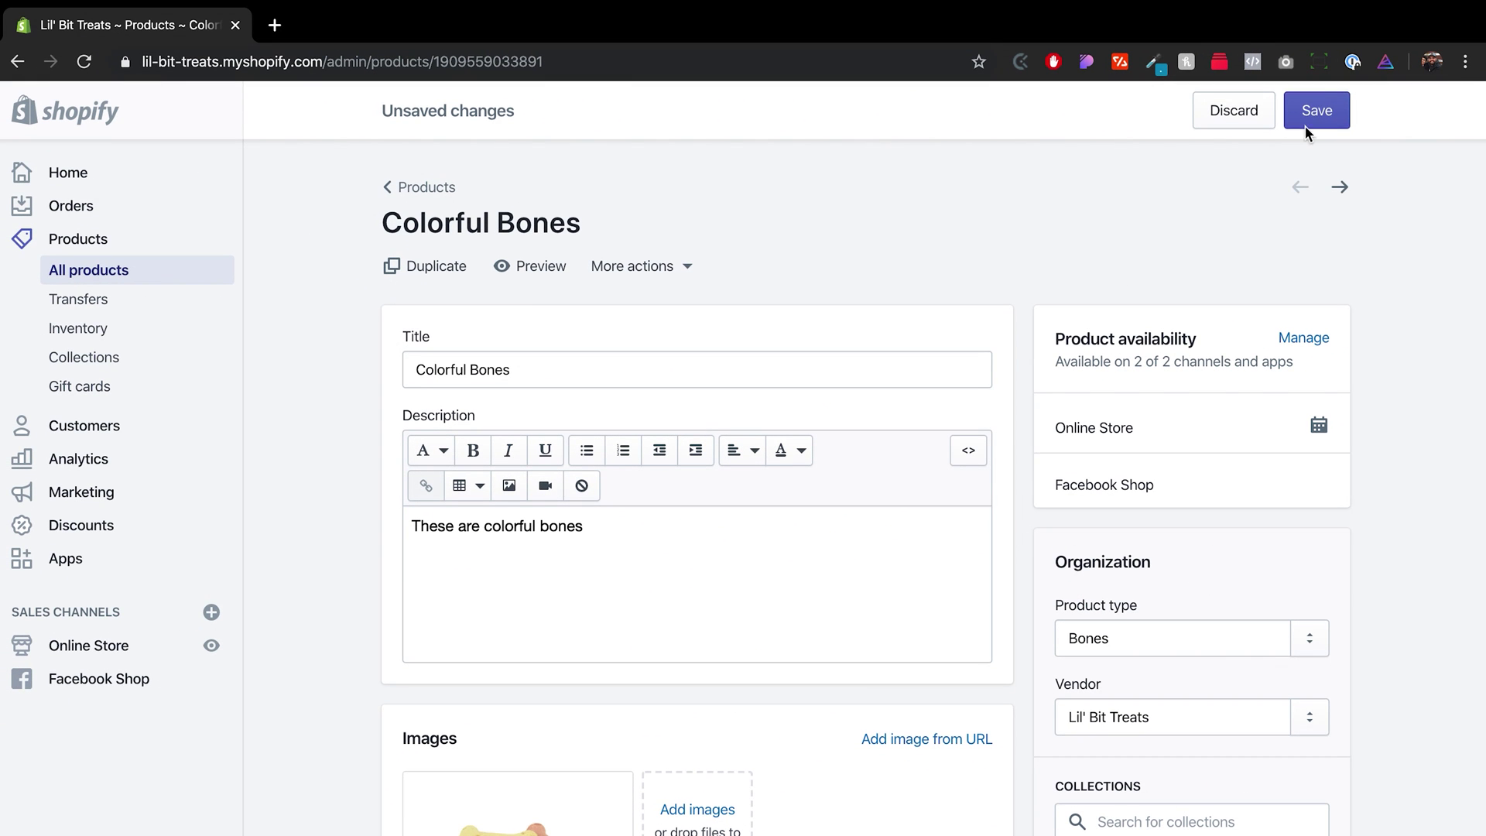
pyautogui.click(1314, 115)
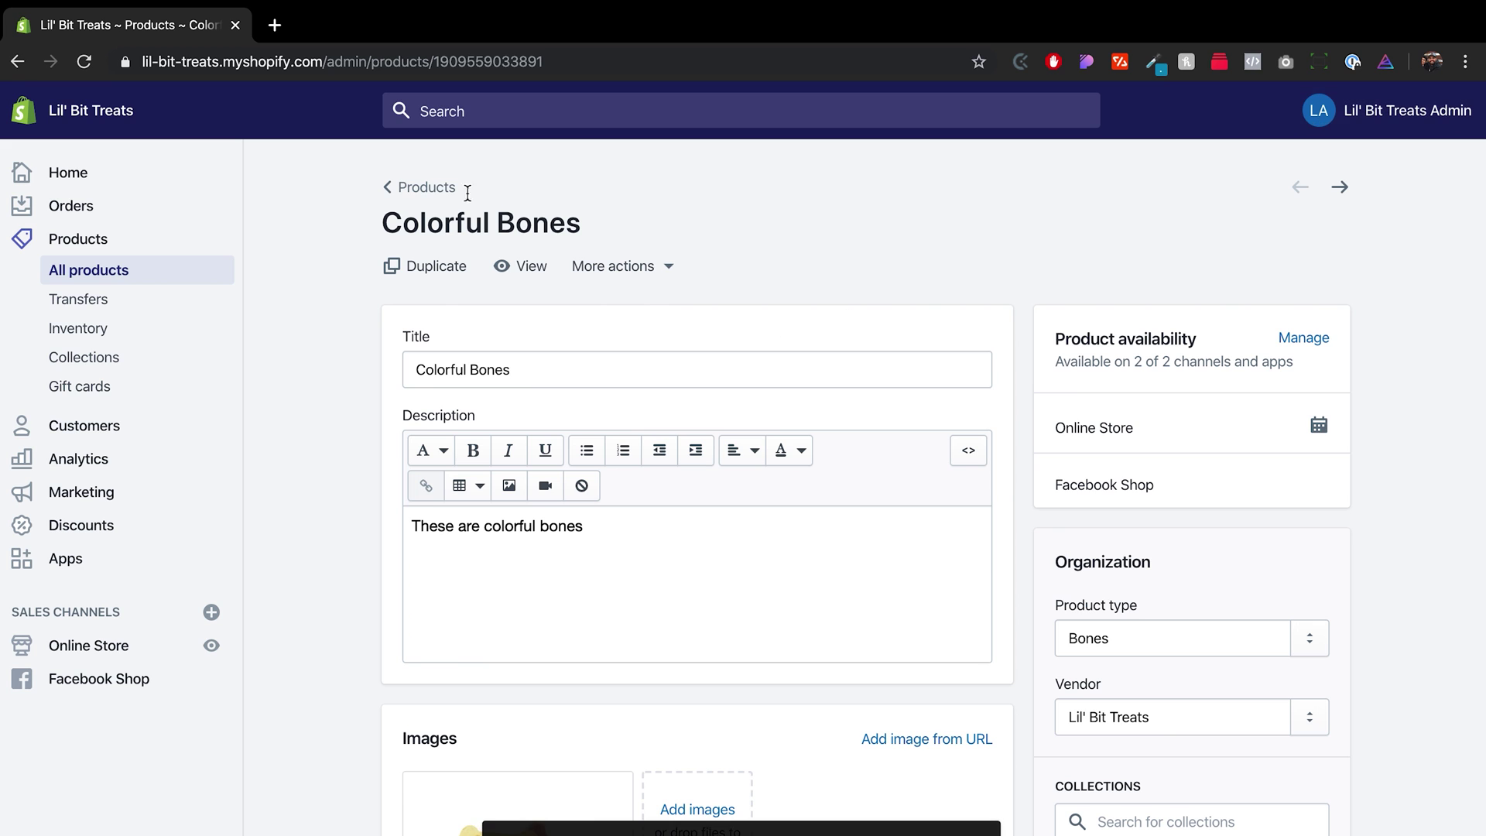
pyautogui.click(421, 187)
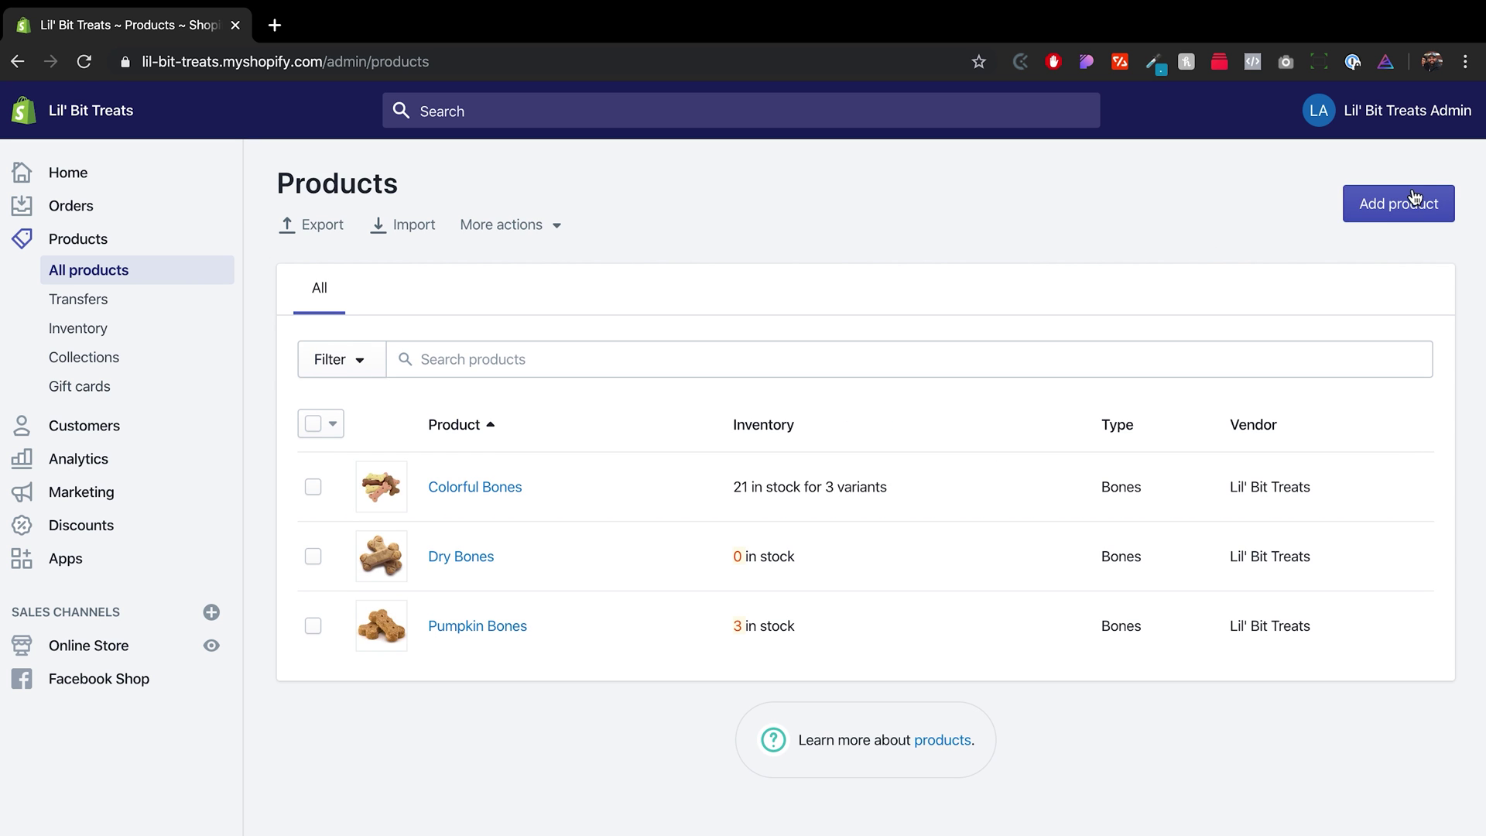
# Step: Start a new blank product from the Products list
pyautogui.click(1391, 206)
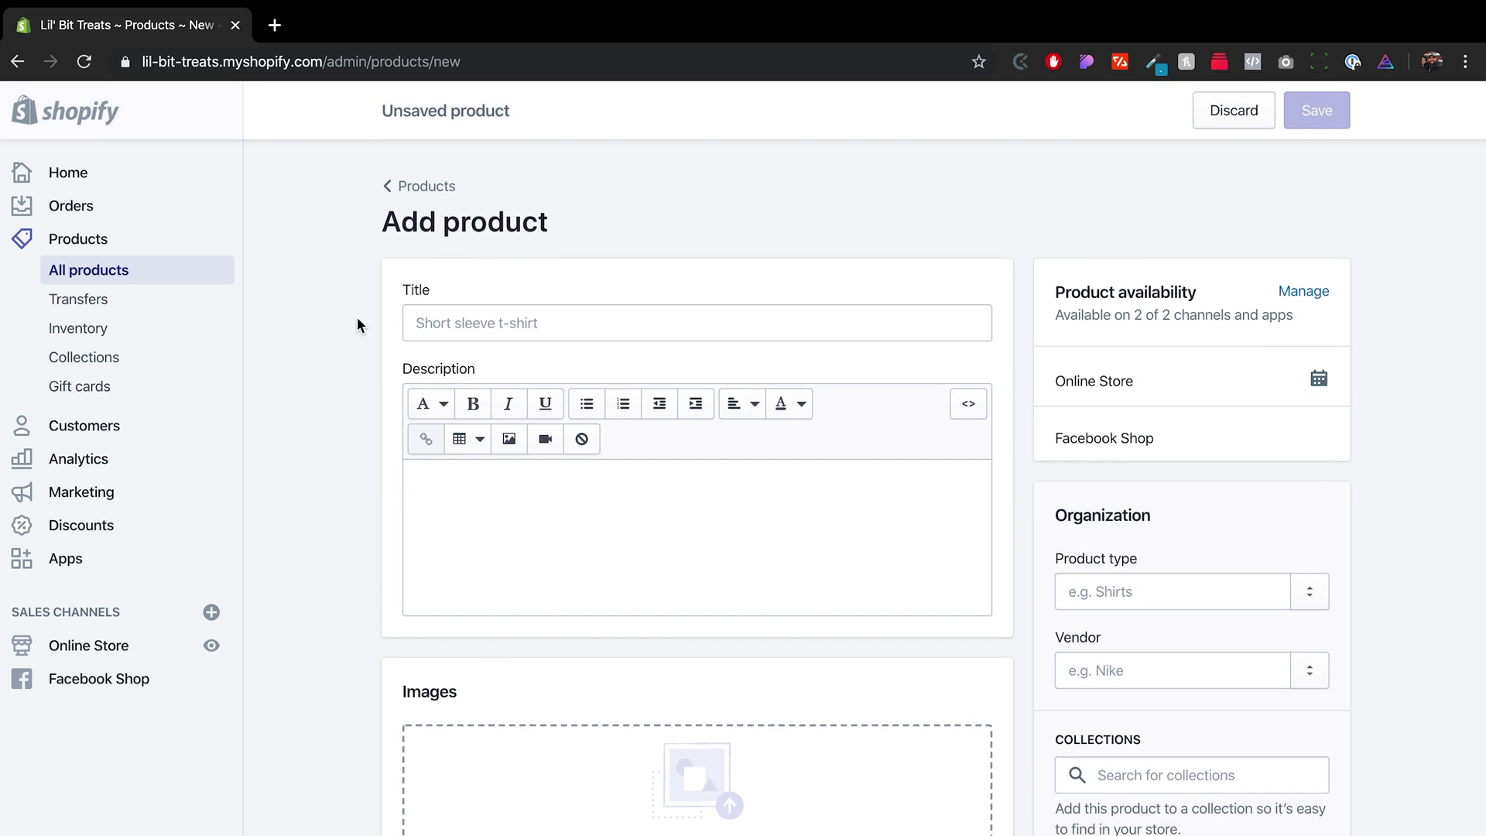
pyautogui.scroll(-1, 356, 317)
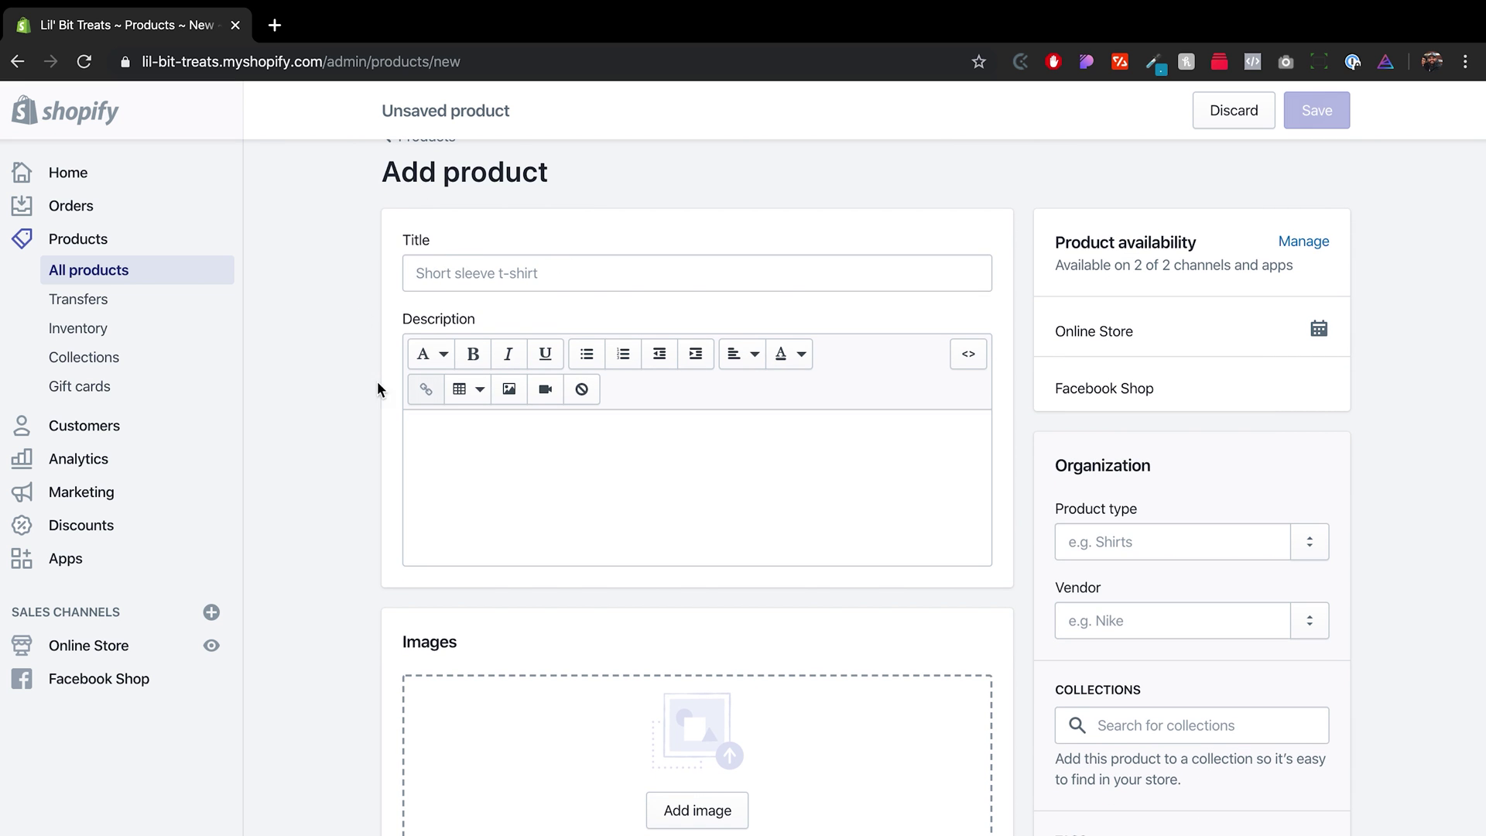
pyautogui.scroll(-4, 343, 435)
pyautogui.scroll(-2, 343, 436)
pyautogui.scroll(-2, 342, 436)
pyautogui.scroll(-2, 342, 434)
pyautogui.scroll(-1, 342, 436)
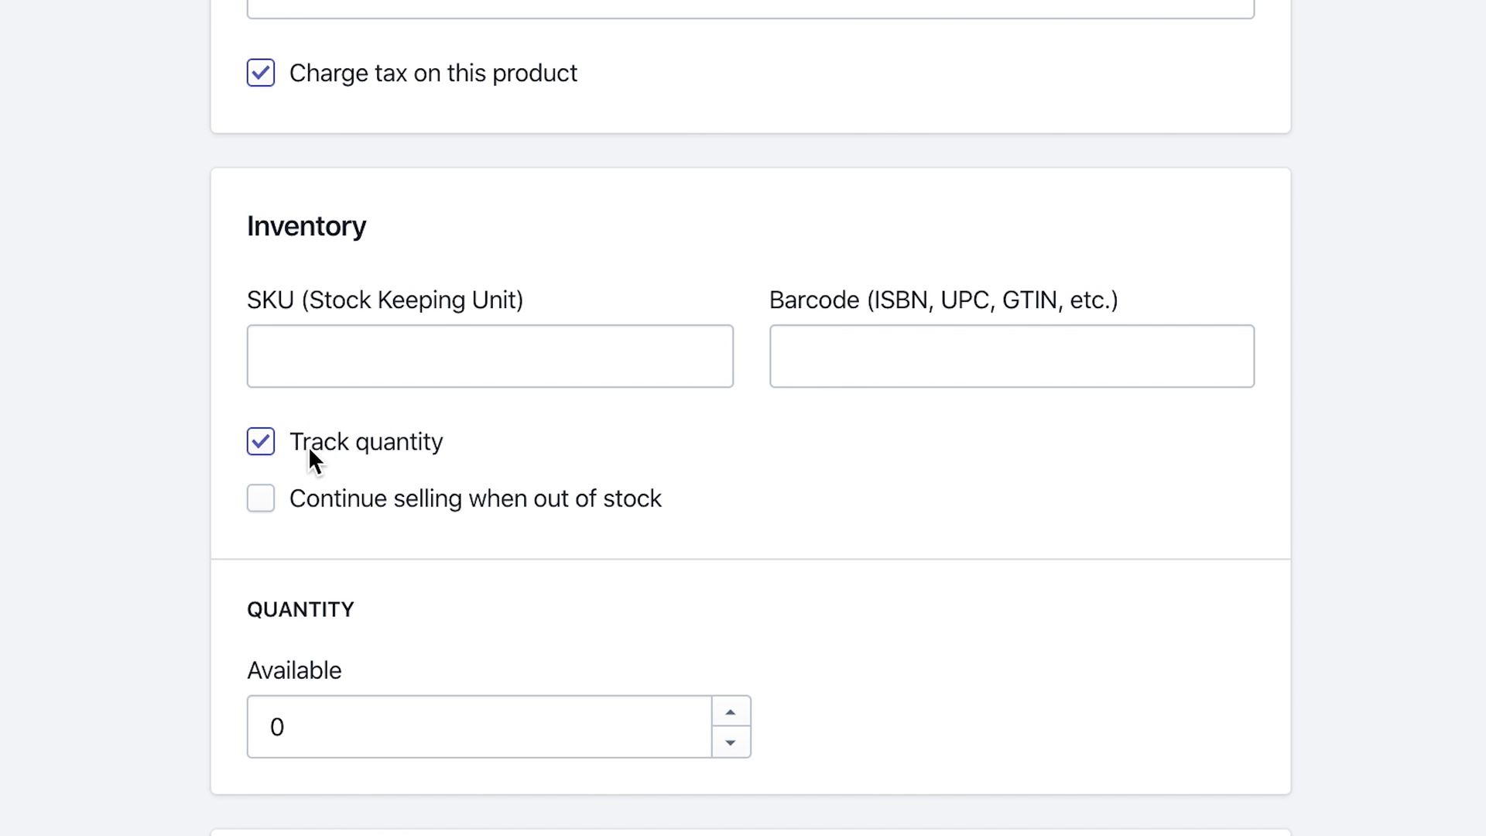
# Step: Keep quantity tracking on and set the new product's available stock to 10
pyautogui.click(259, 440)
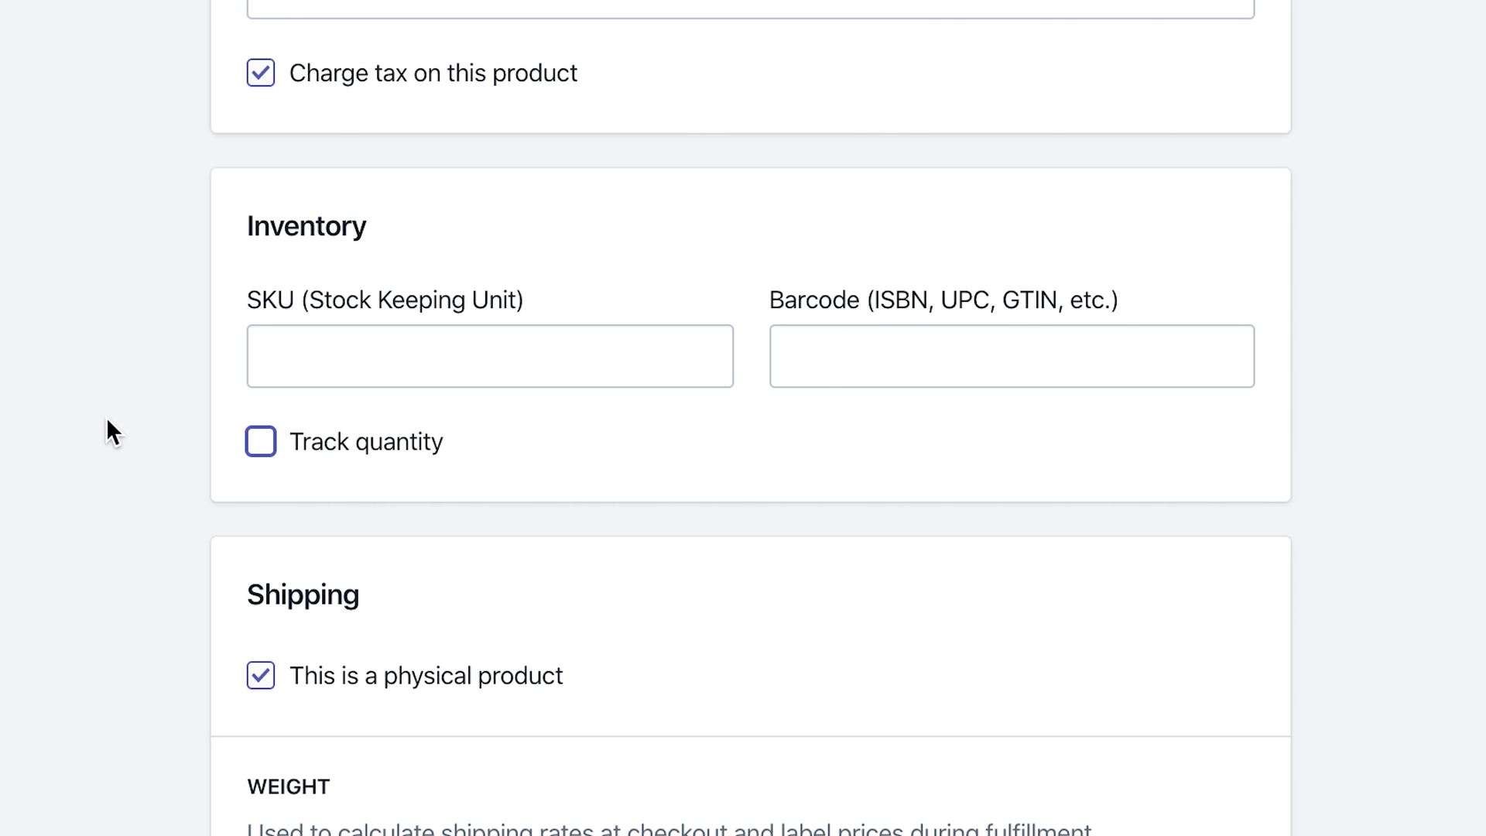
pyautogui.click(265, 442)
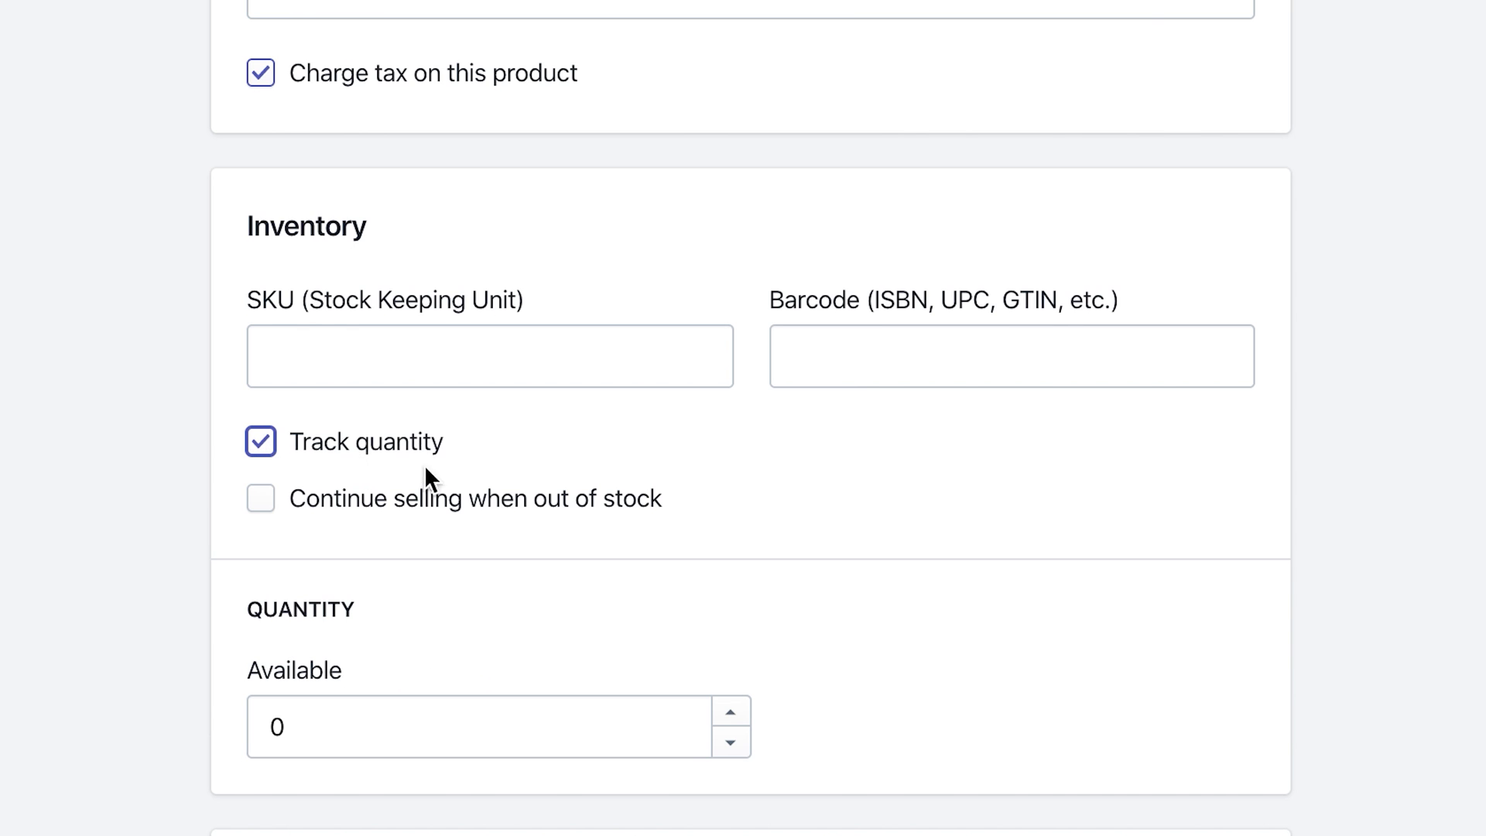
pyautogui.scroll(-1, 218, 518)
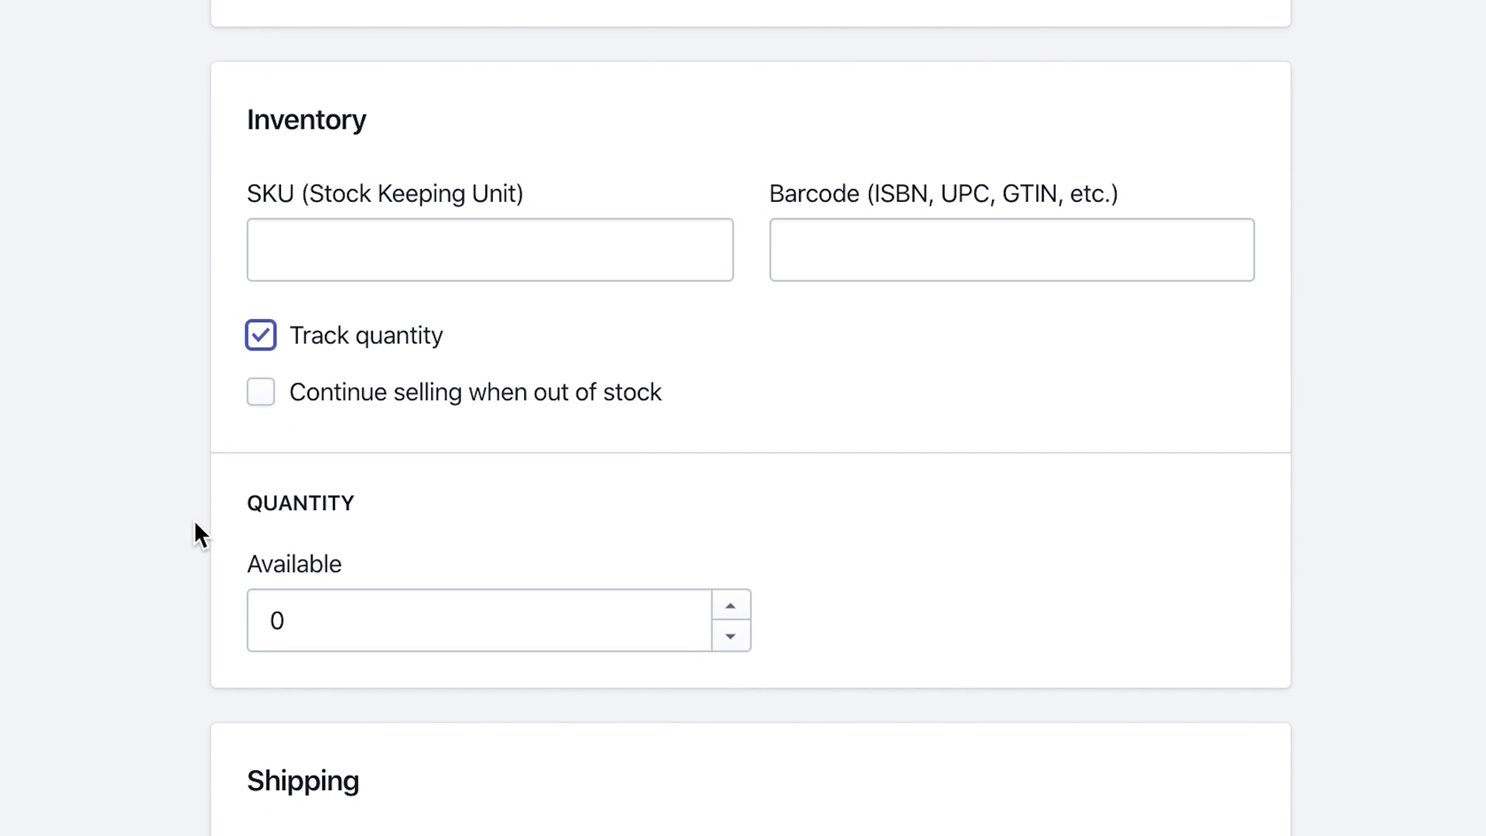
pyautogui.doubleClick(299, 621)
pyautogui.write('10')
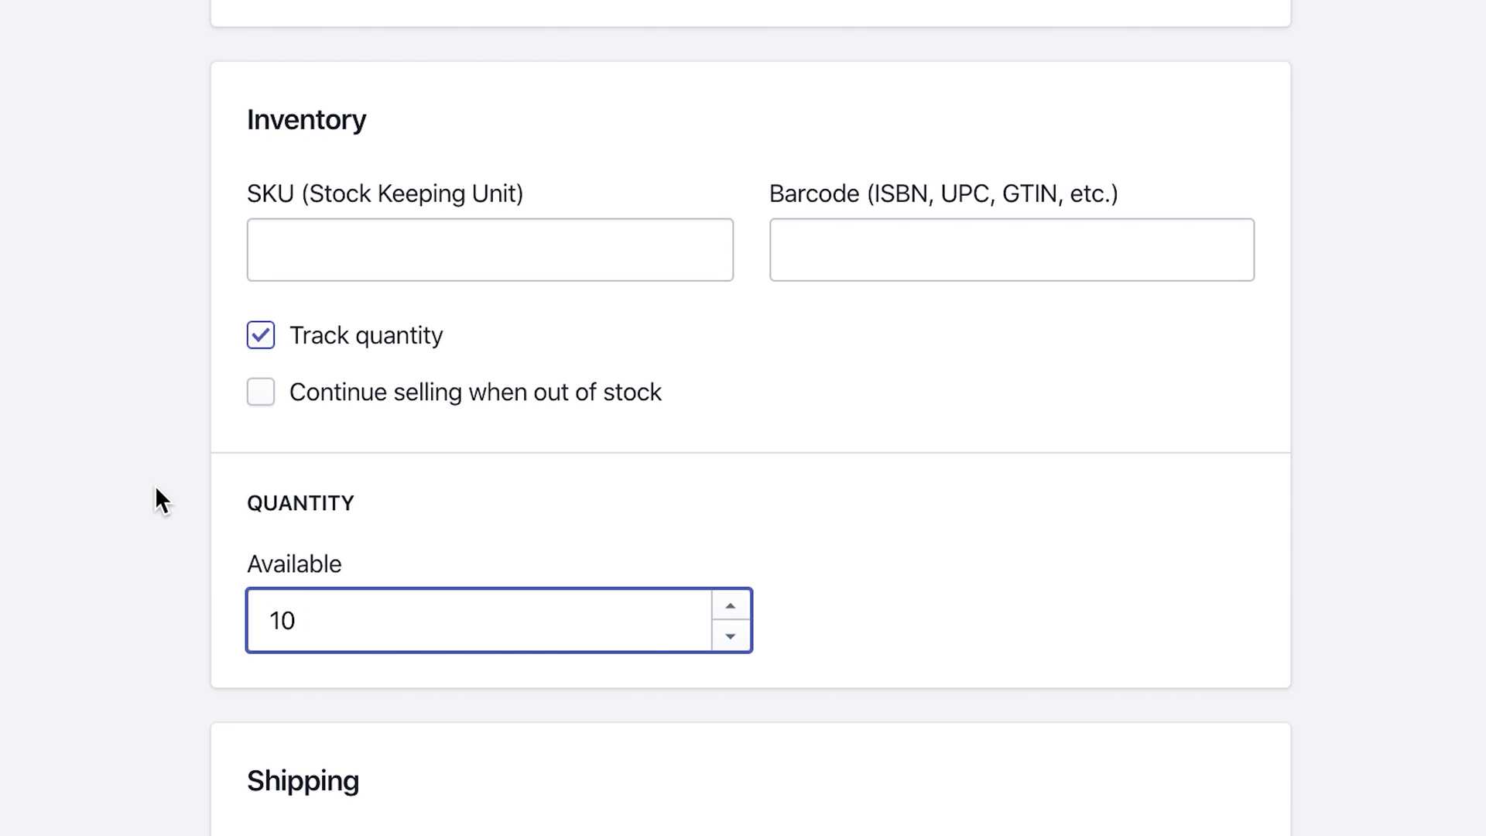
pyautogui.click(159, 500)
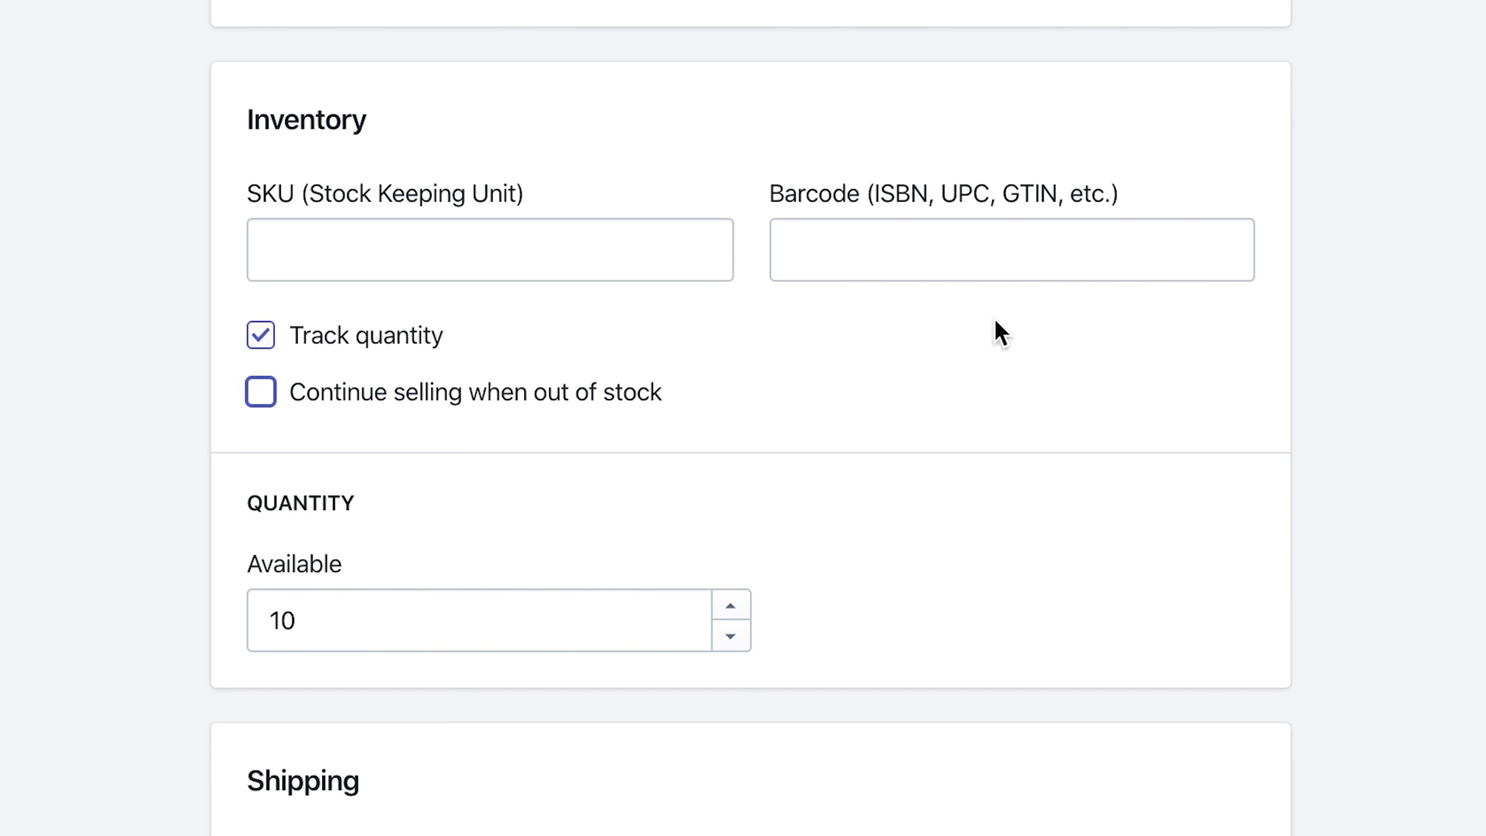
pyautogui.scroll(-4, 1284, 338)
pyautogui.scroll(-2, 1283, 338)
pyautogui.scroll(3, 1284, 338)
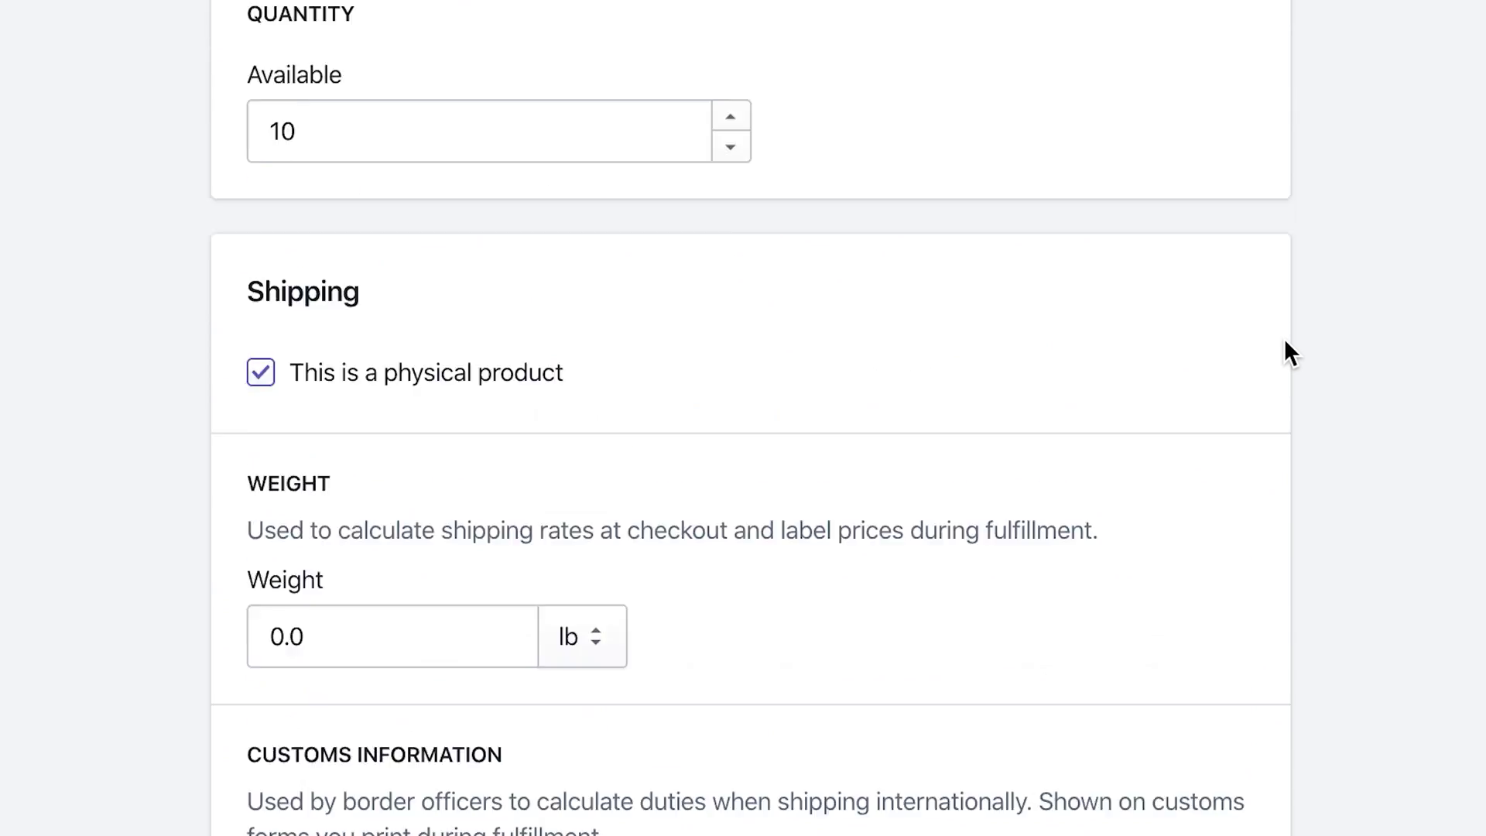
pyautogui.scroll(2, 1284, 338)
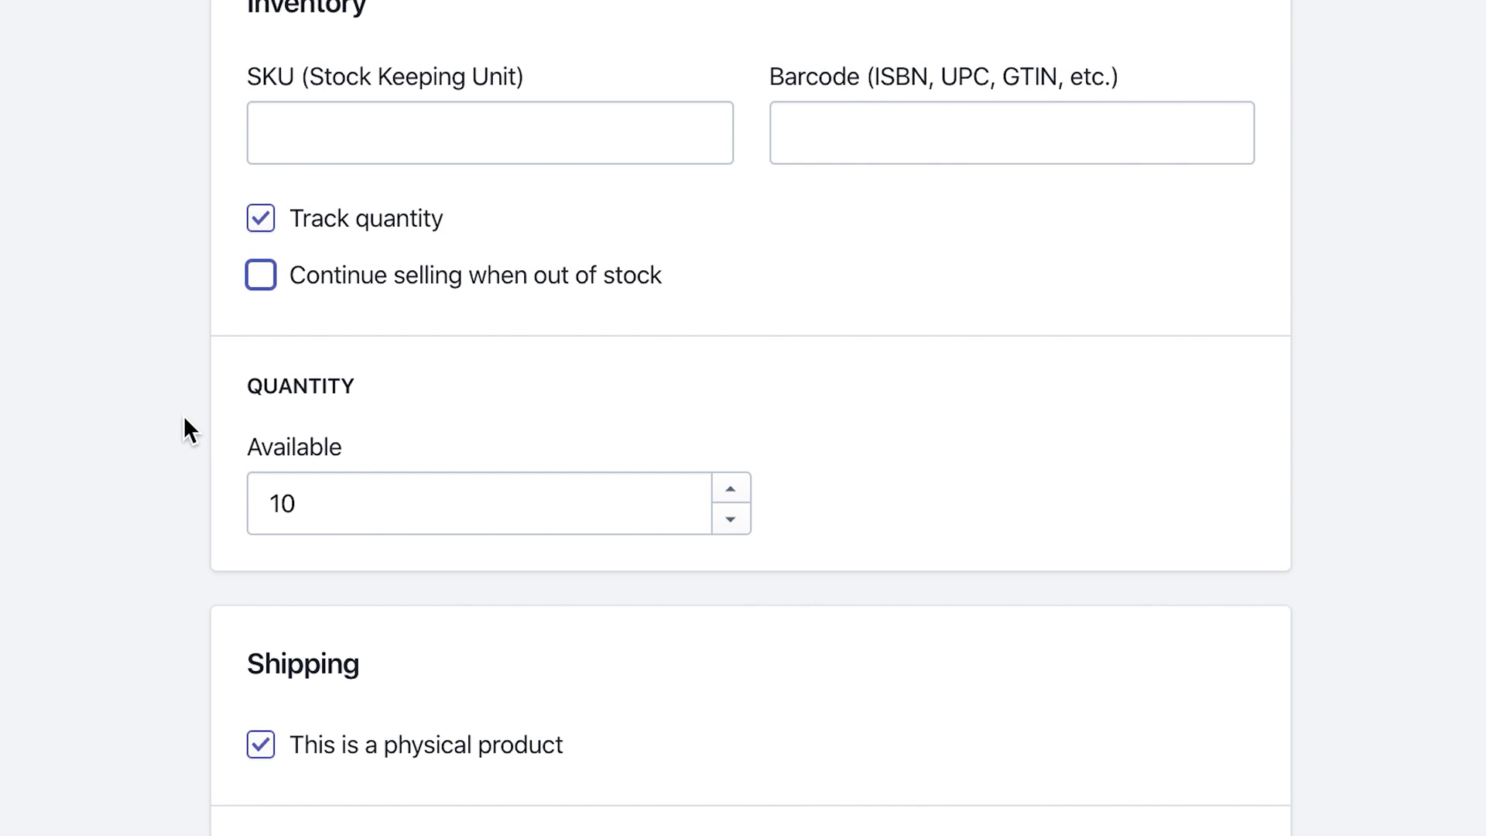
pyautogui.scroll(5, 184, 414)
pyautogui.scroll(4, 183, 414)
pyautogui.scroll(-8, 183, 415)
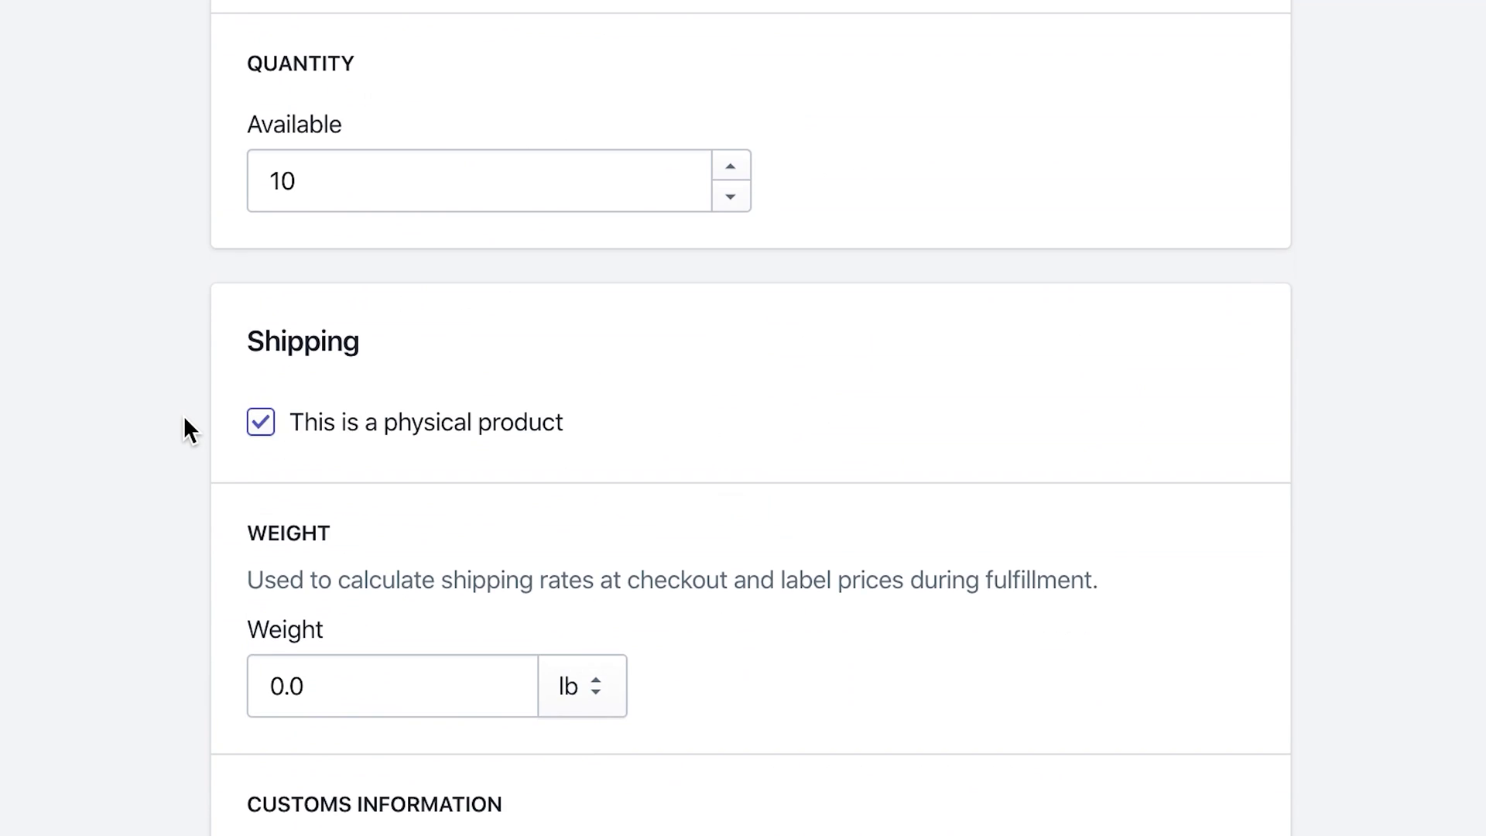
pyautogui.scroll(-5, 183, 414)
pyautogui.scroll(-3, 183, 415)
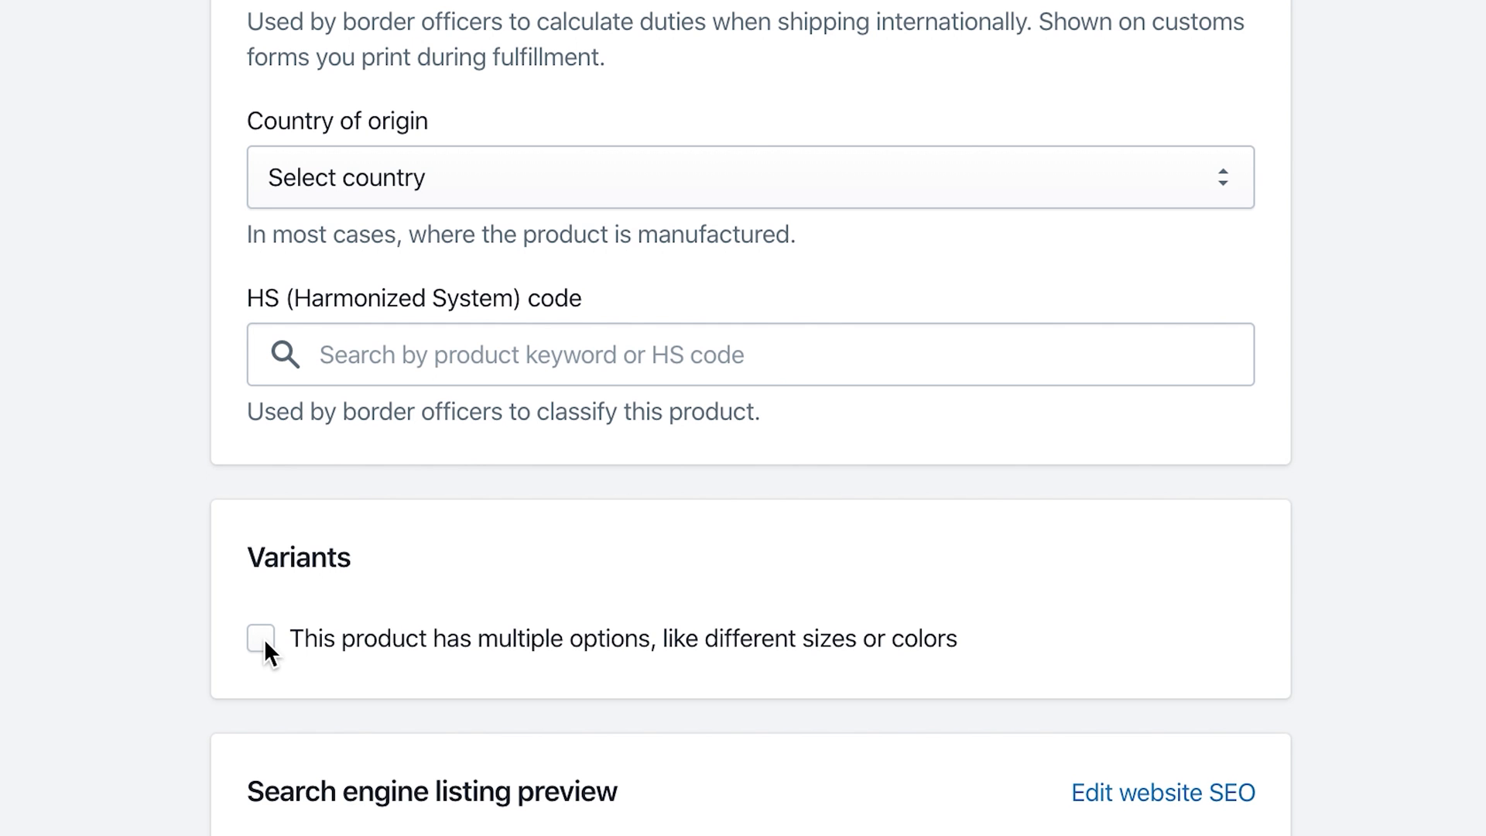
# Step: Add a Color option to the new product with values Blue, Red and Green
pyautogui.click(264, 638)
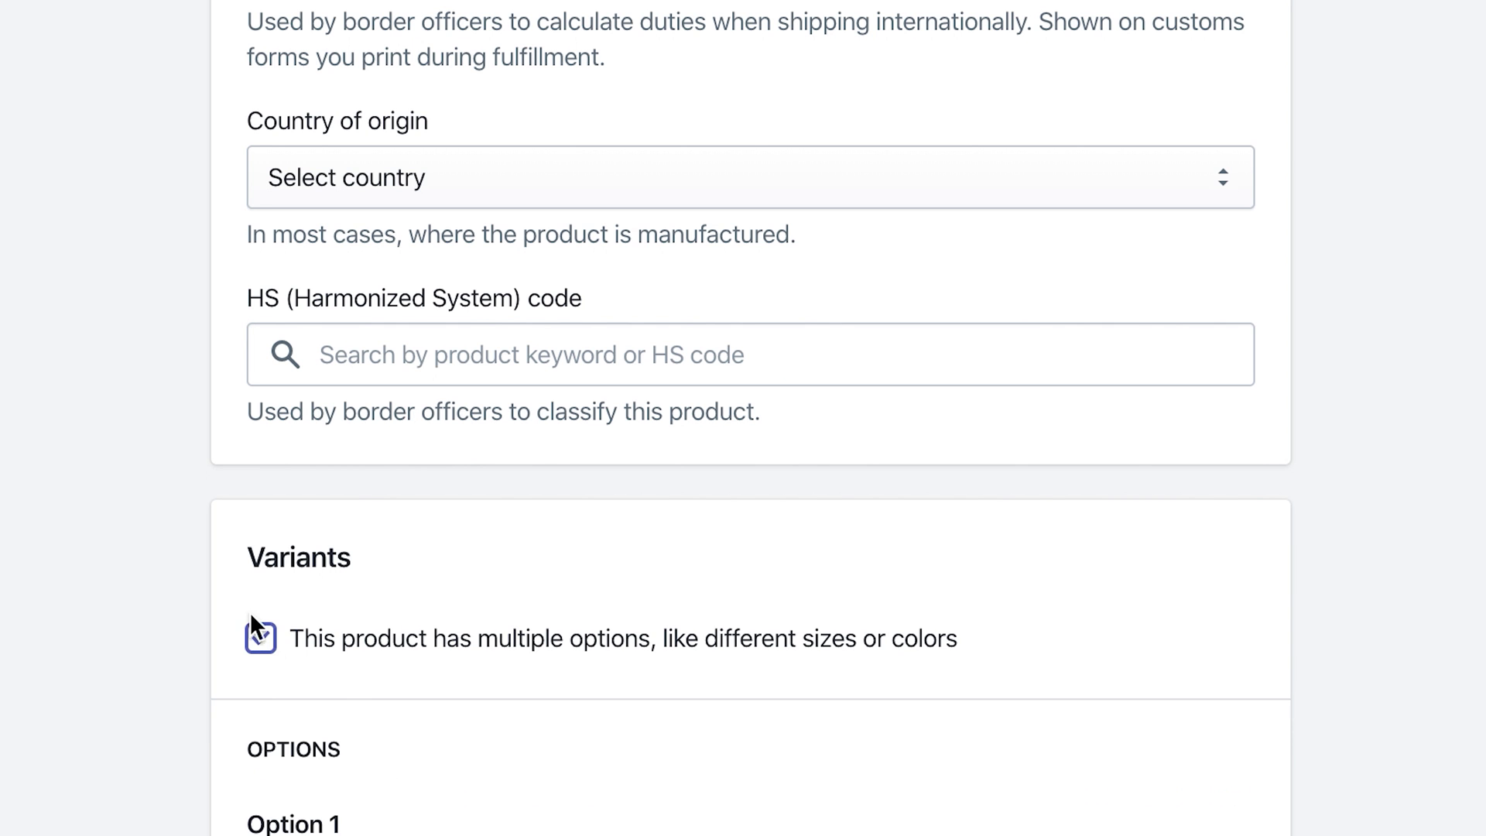
pyautogui.scroll(-3, 151, 427)
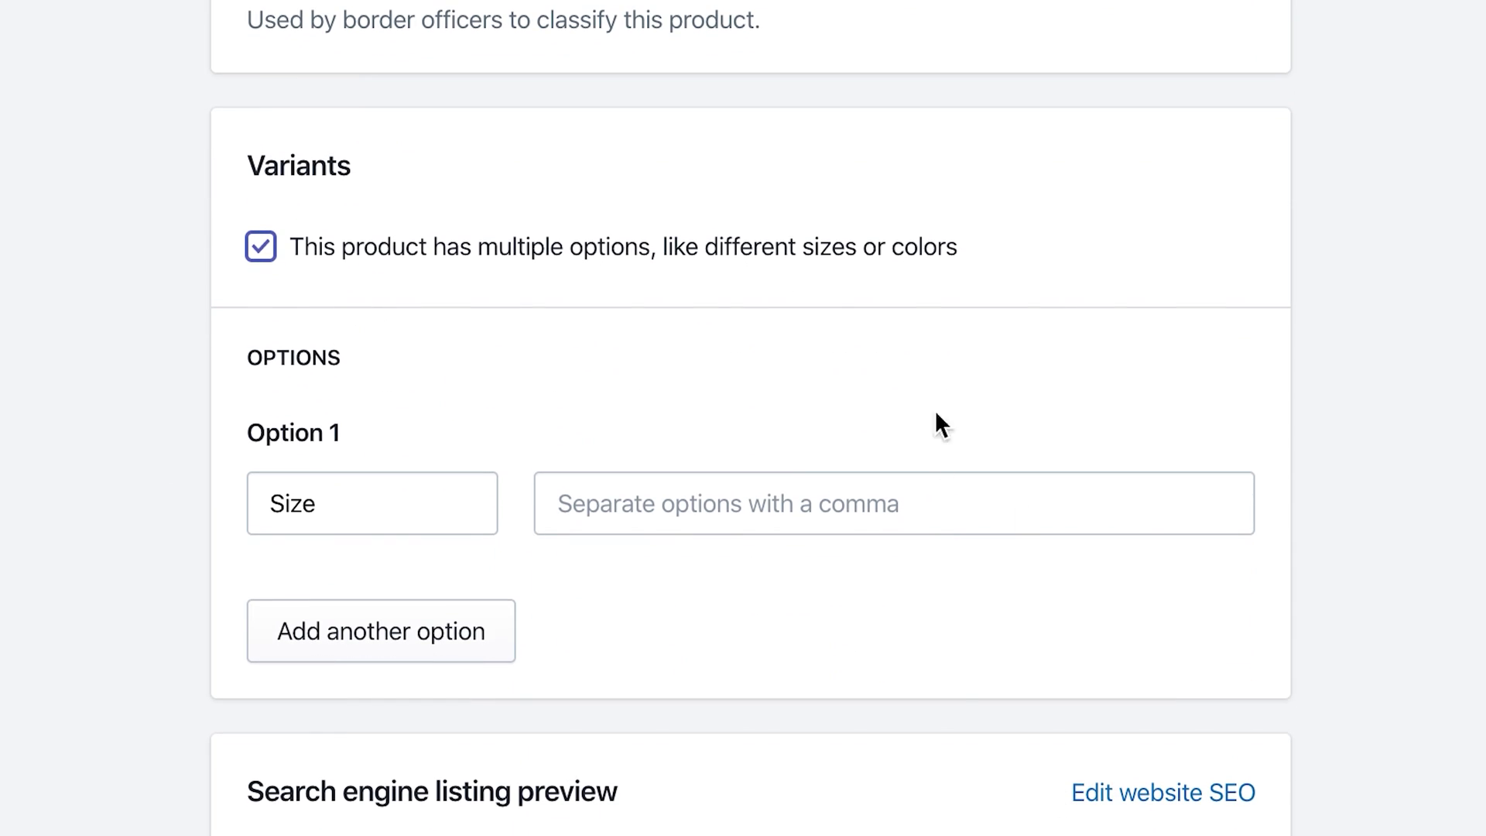
pyautogui.click(448, 503)
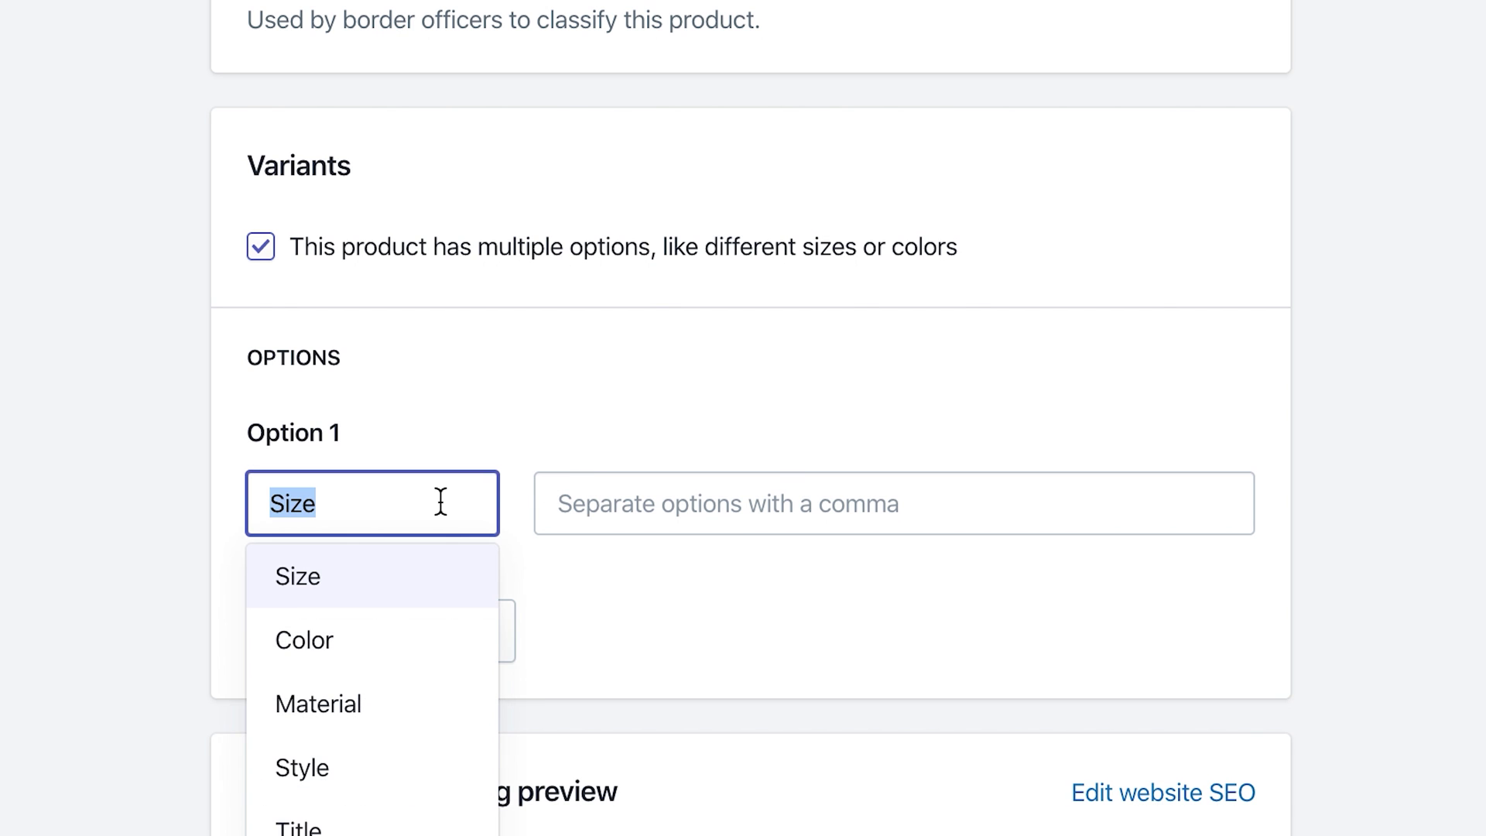
pyautogui.click(344, 639)
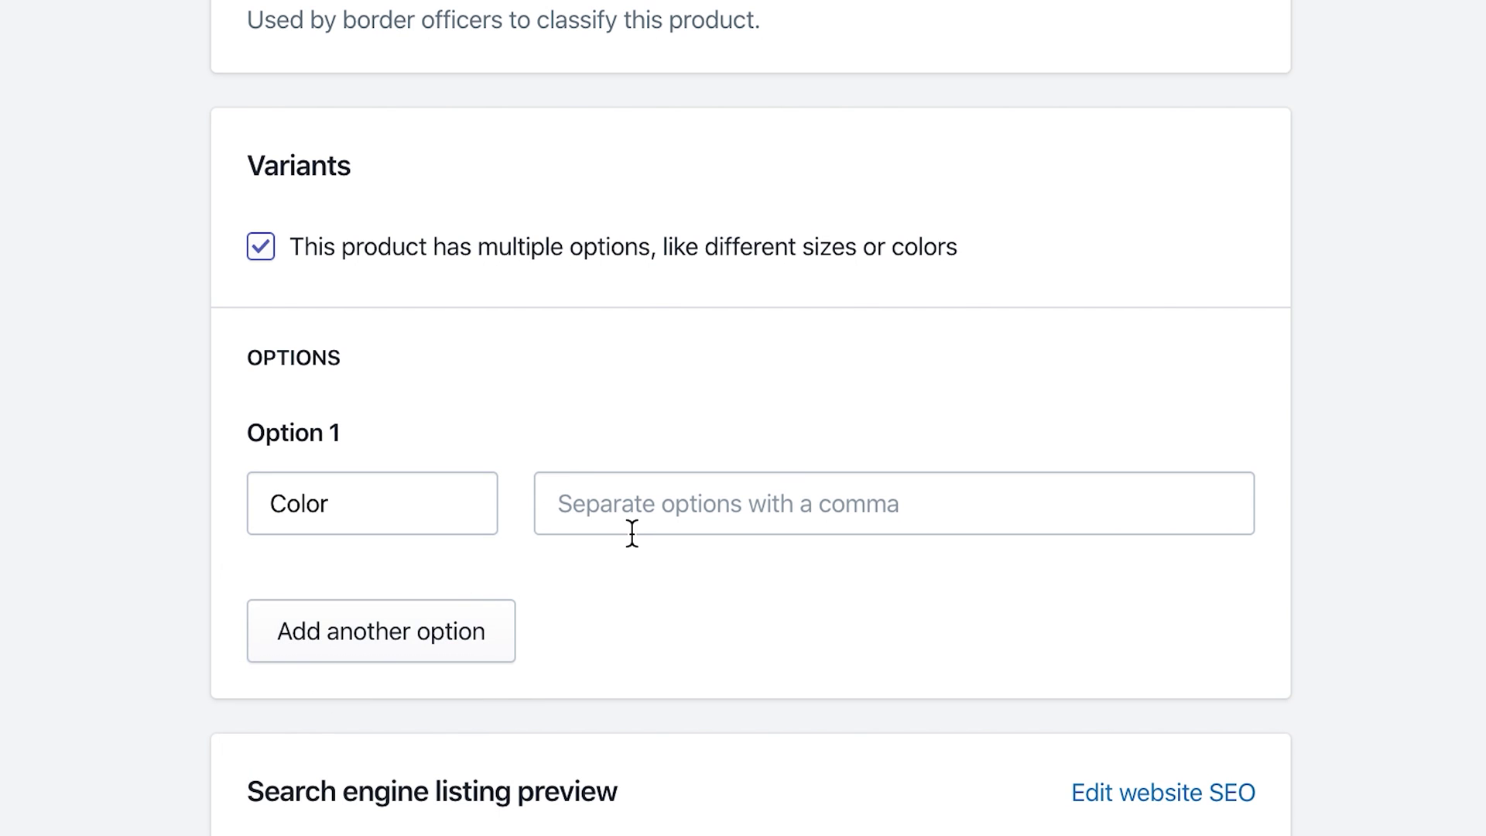
pyautogui.click(678, 517)
pyautogui.write('Blue')
pyautogui.press('Return')
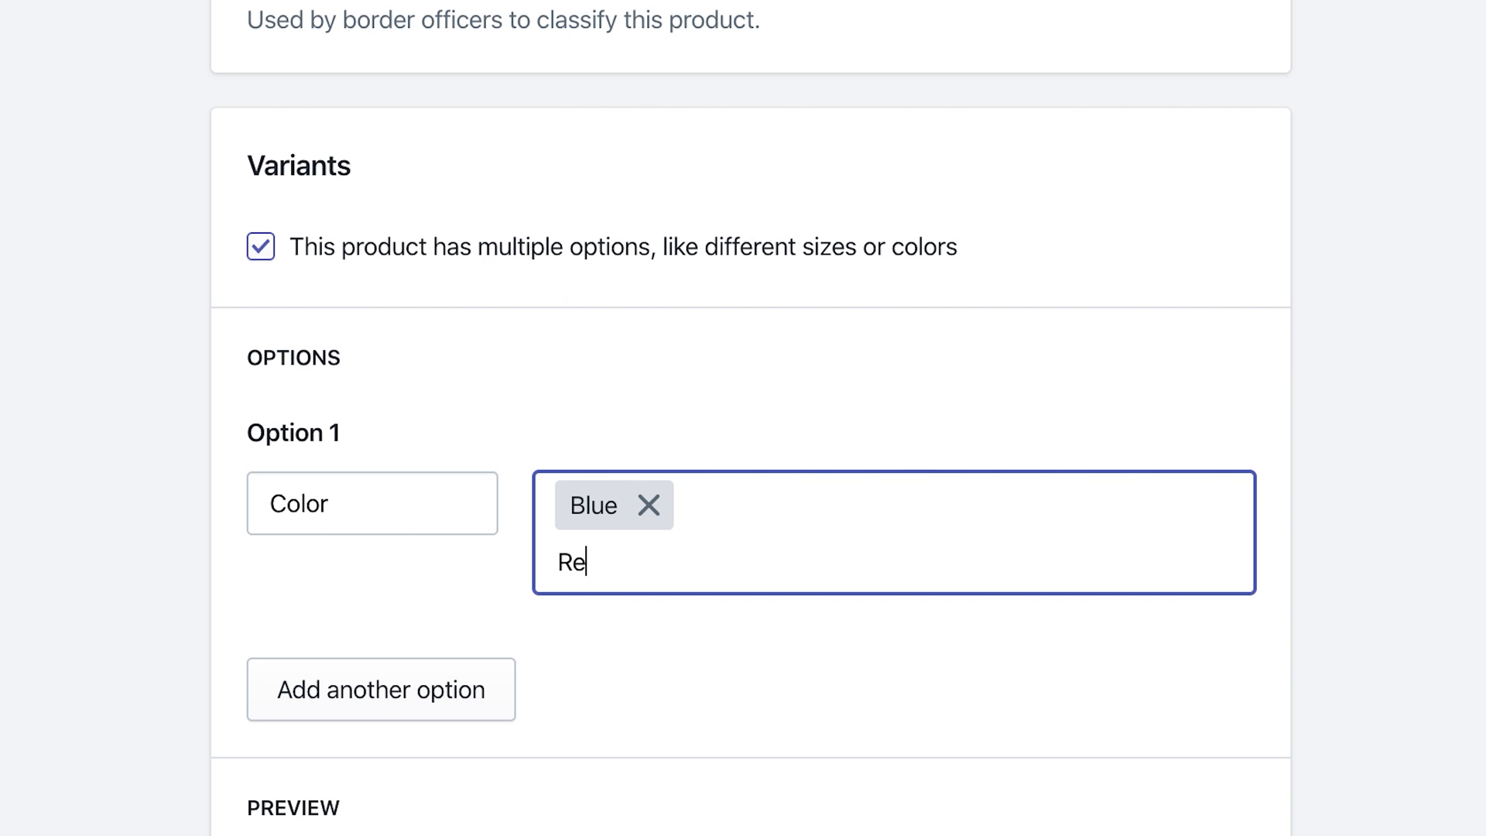
pyautogui.write('d')
pyautogui.press('Return')
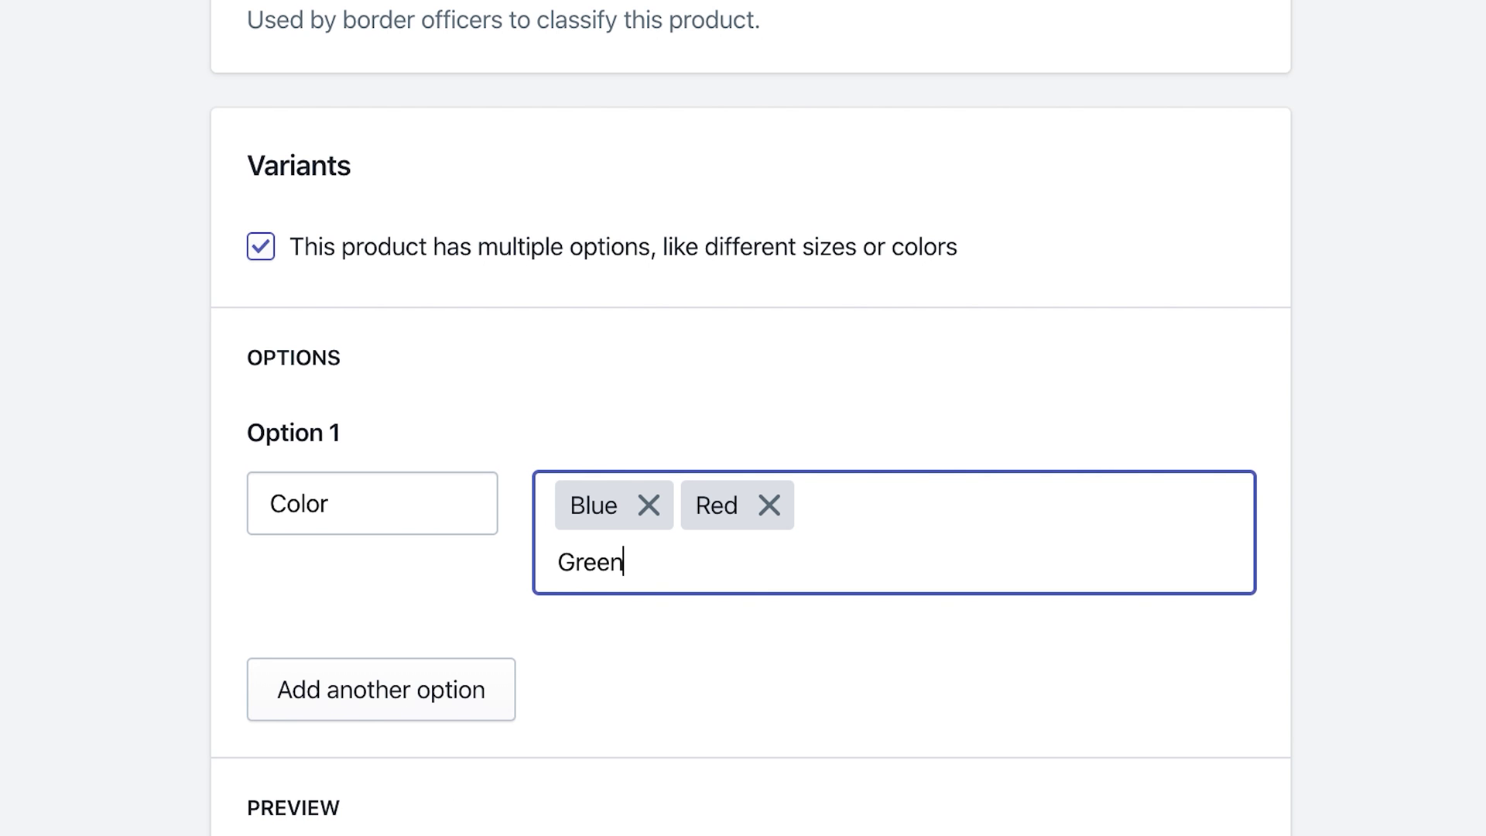
pyautogui.press('Return')
pyautogui.scroll(-5, 1377, 558)
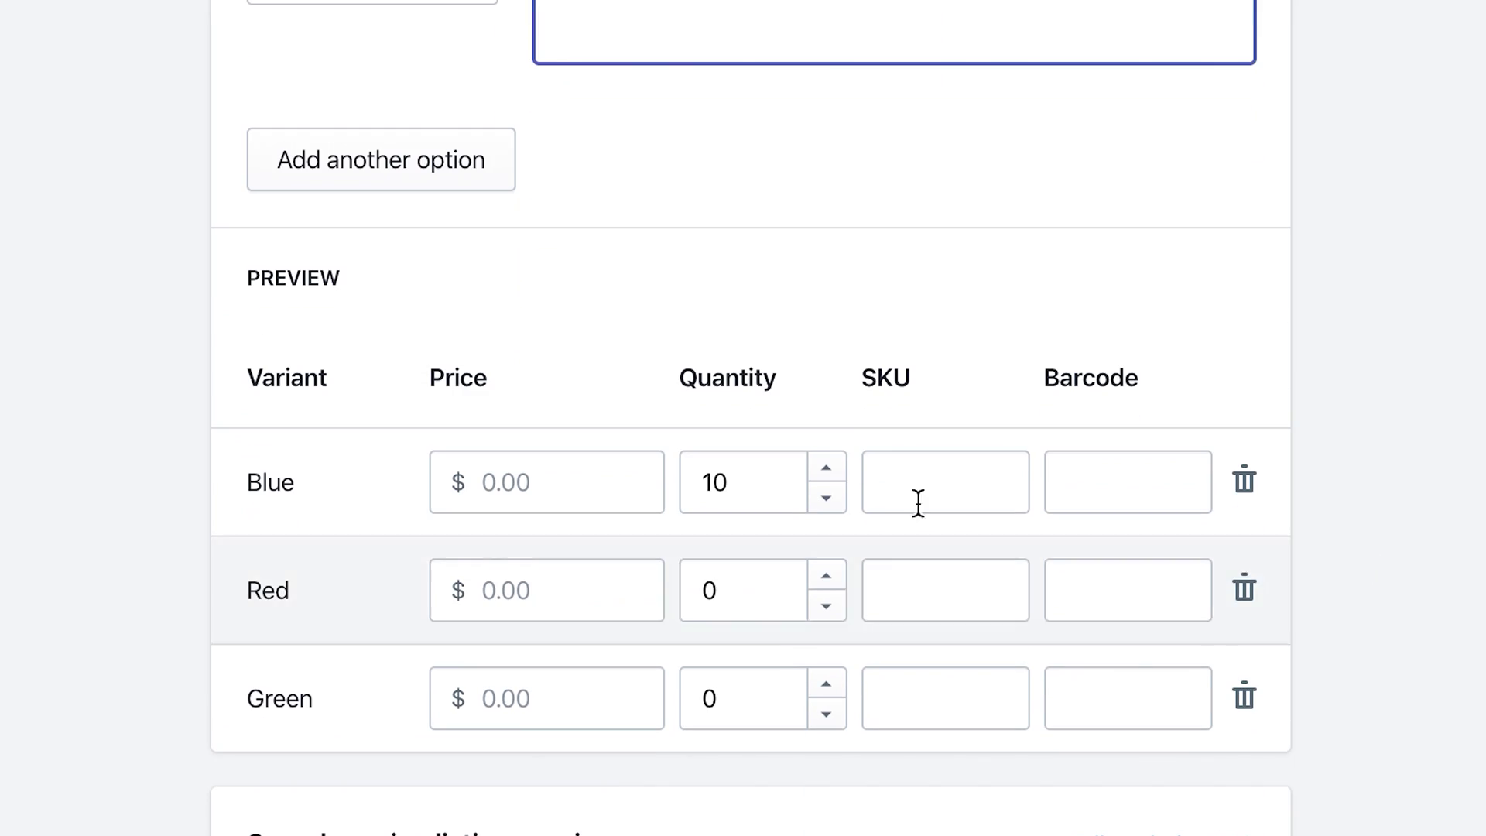
# Step: Edit the color variant quantities, setting Blue to 3
pyautogui.doubleClick(755, 481)
pyautogui.write('3')
pyautogui.click(736, 589)
pyautogui.click(757, 696)
pyautogui.write('3')
pyautogui.click(744, 590)
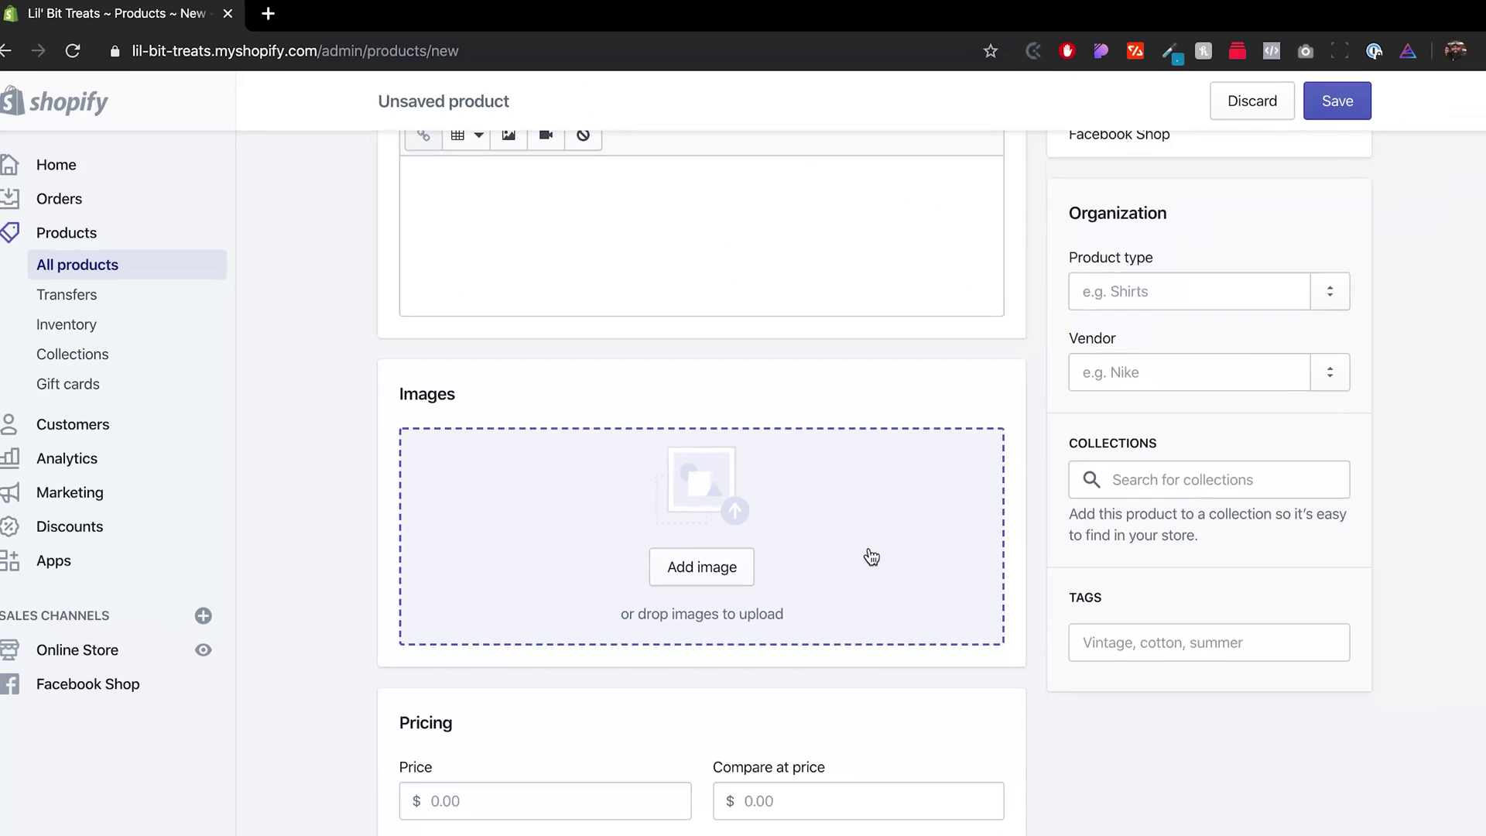
pyautogui.scroll(10, 744, 418)
# Step: Discard the unsaved new product and return to the Products list
pyautogui.click(412, 189)
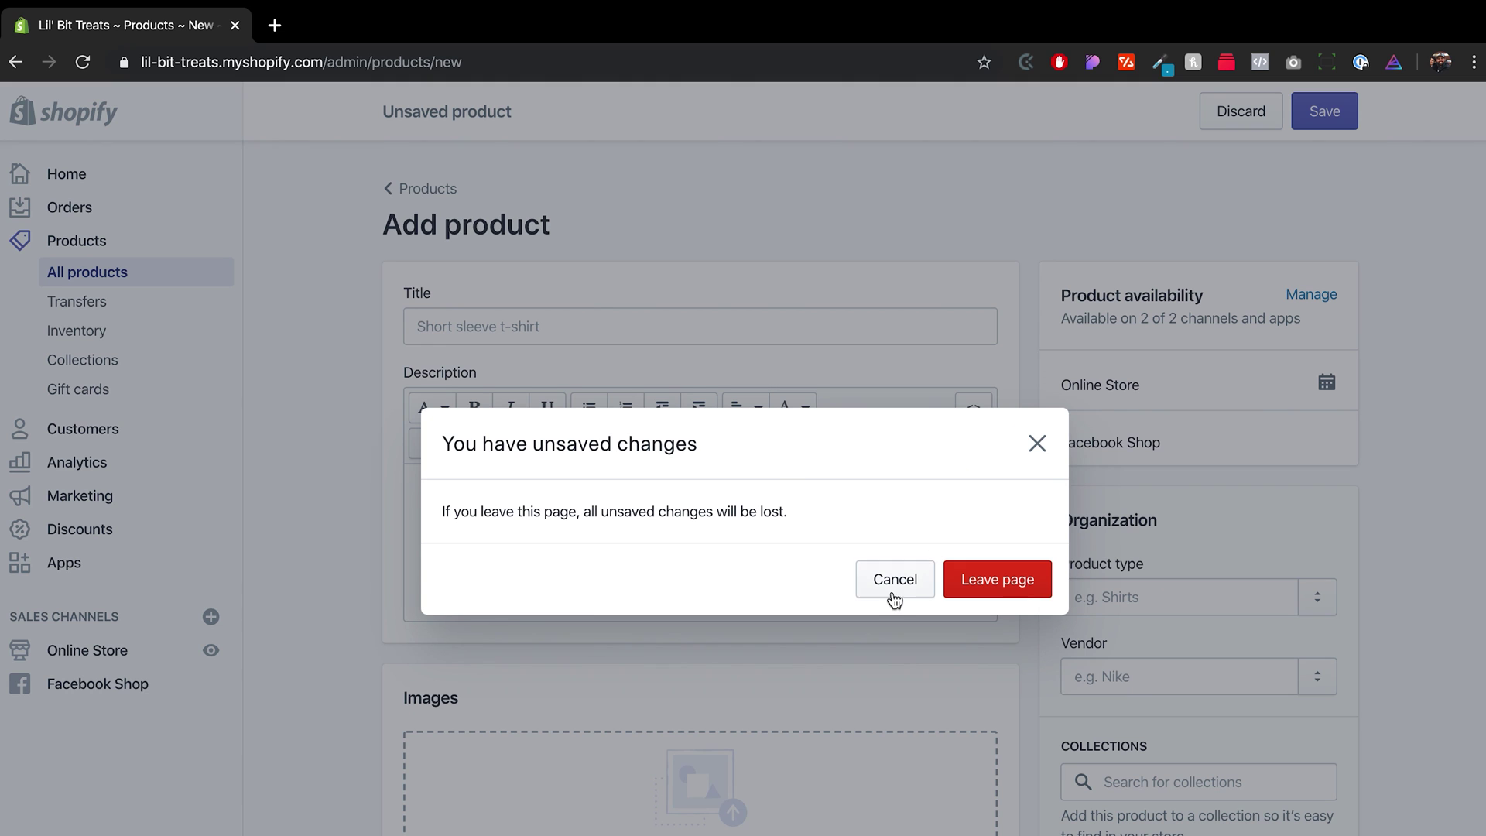
pyautogui.click(918, 584)
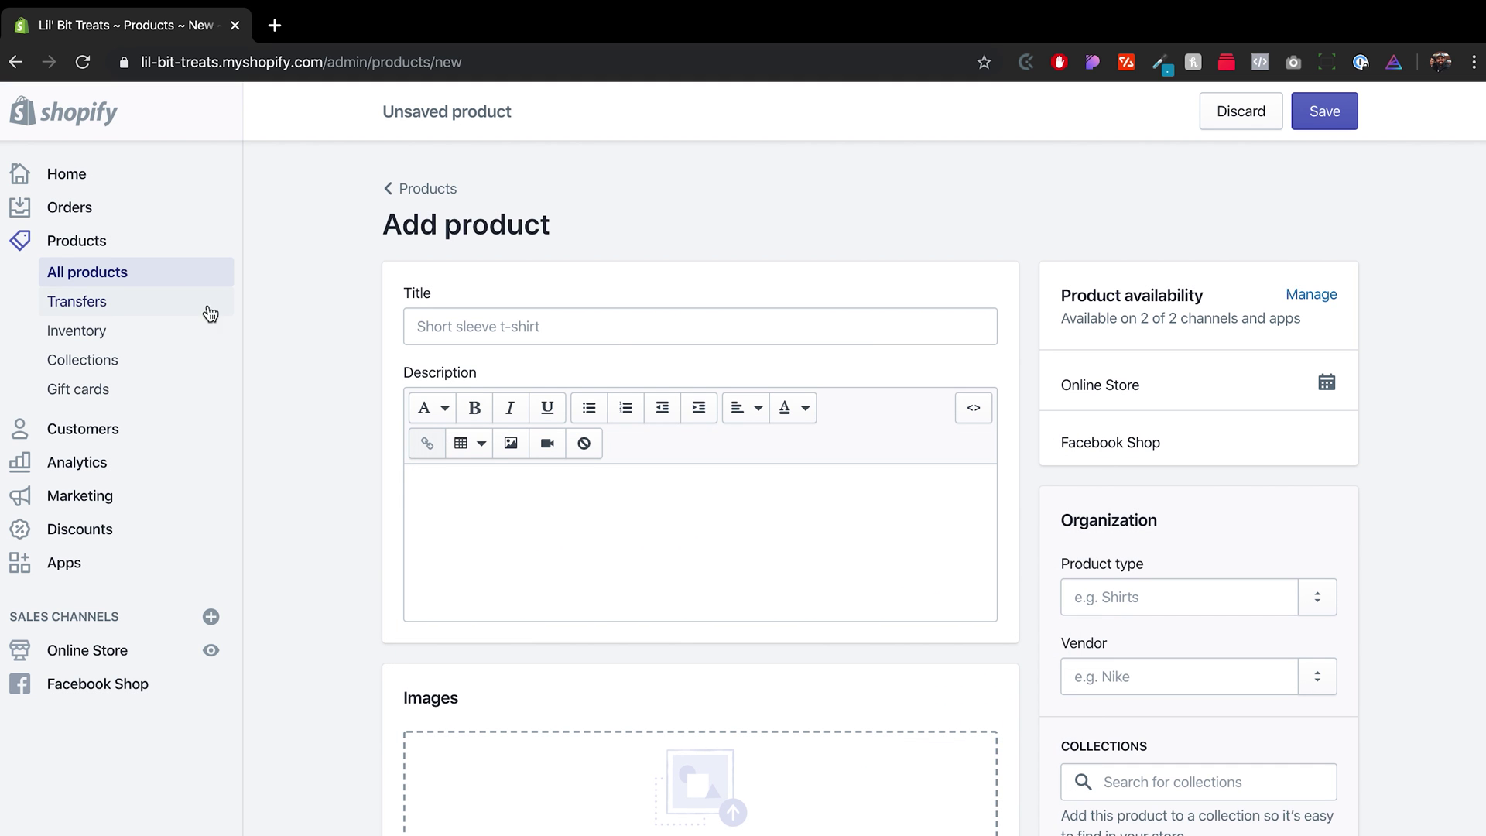
pyautogui.click(1240, 112)
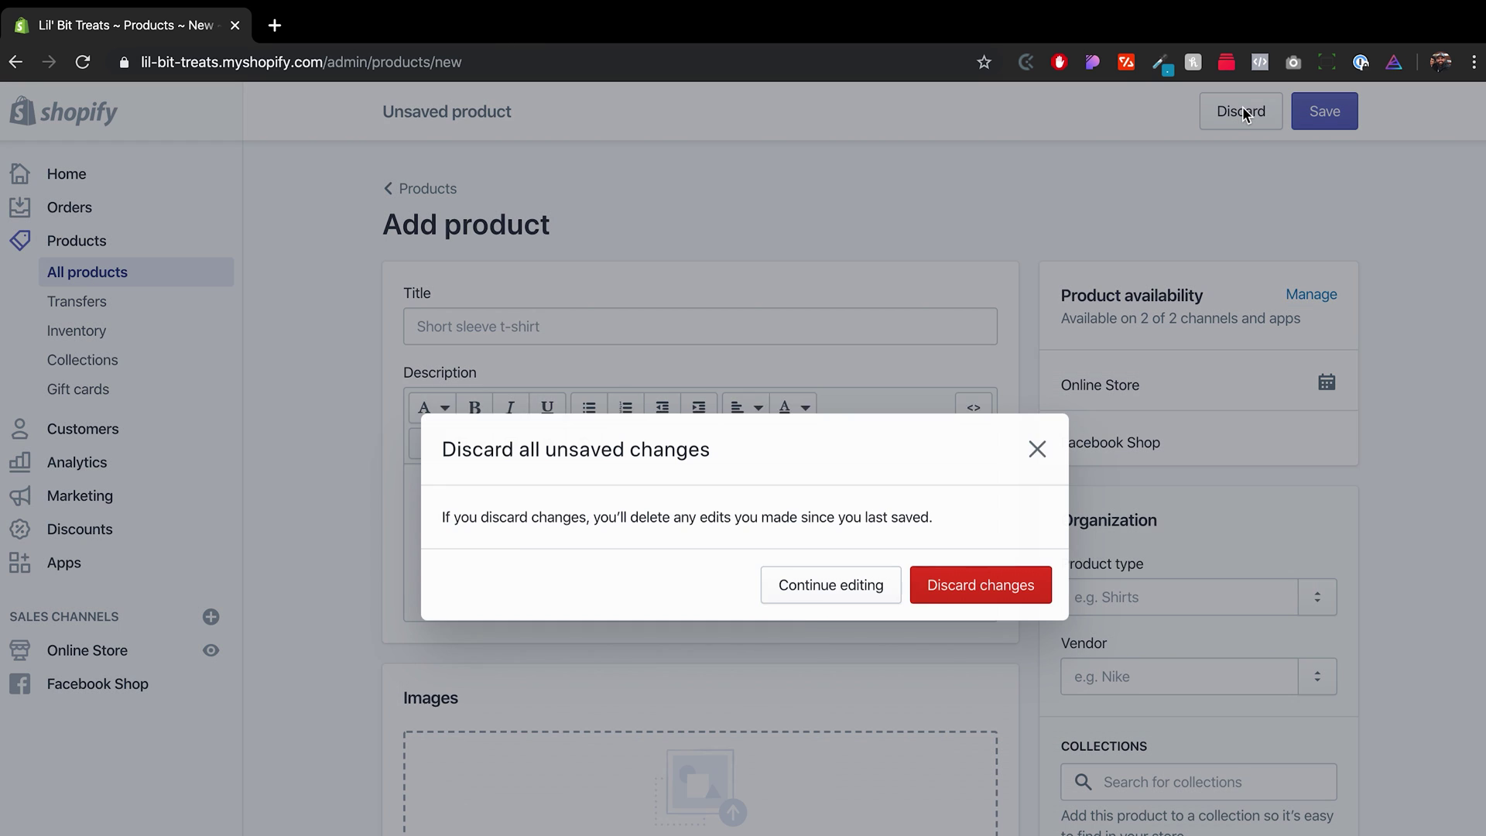
pyautogui.click(980, 579)
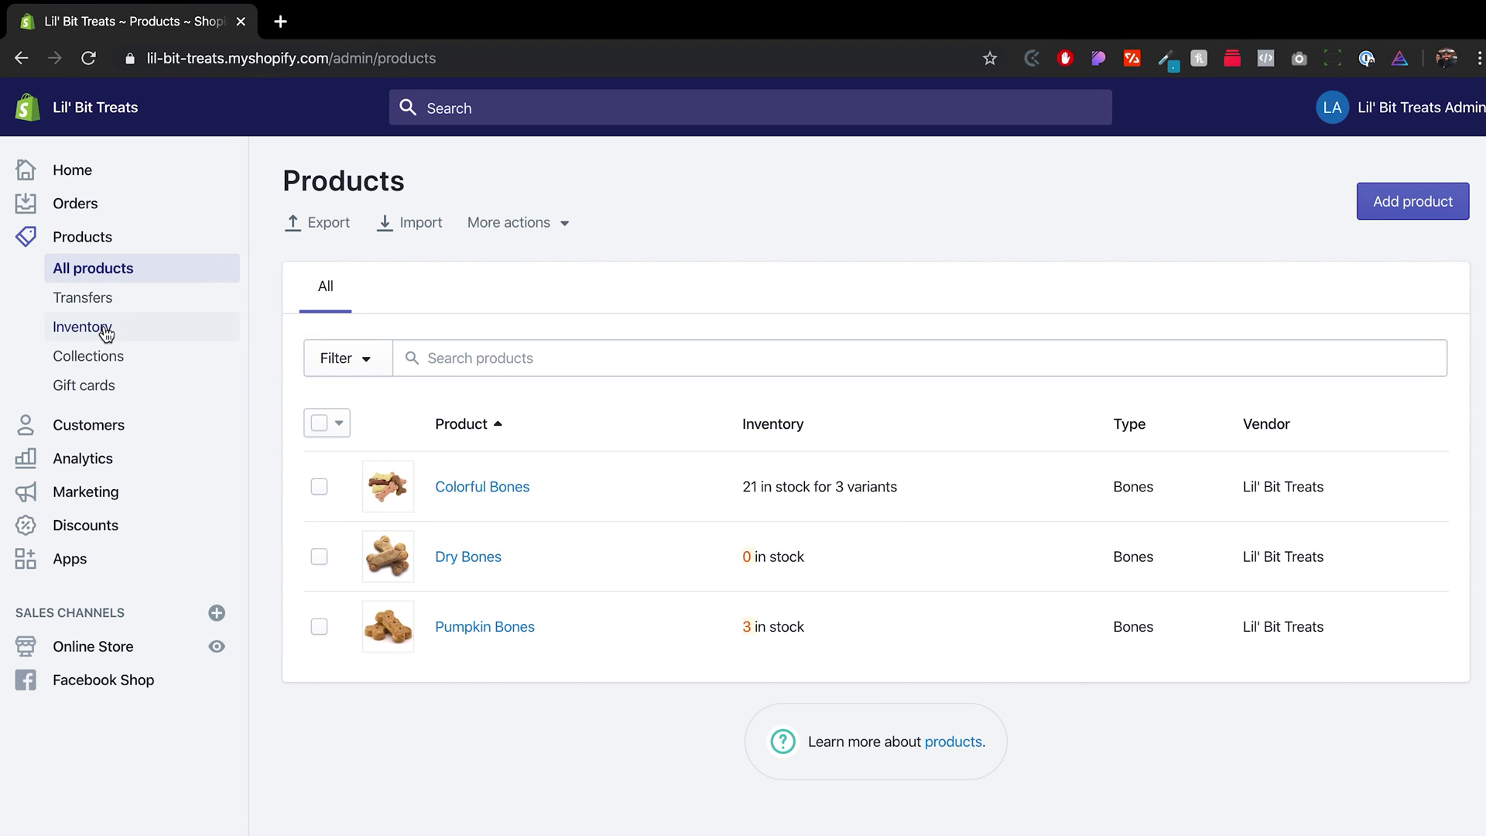
# Step: Set Dry Bones to 20 available on the Inventory page and save
pyautogui.click(85, 326)
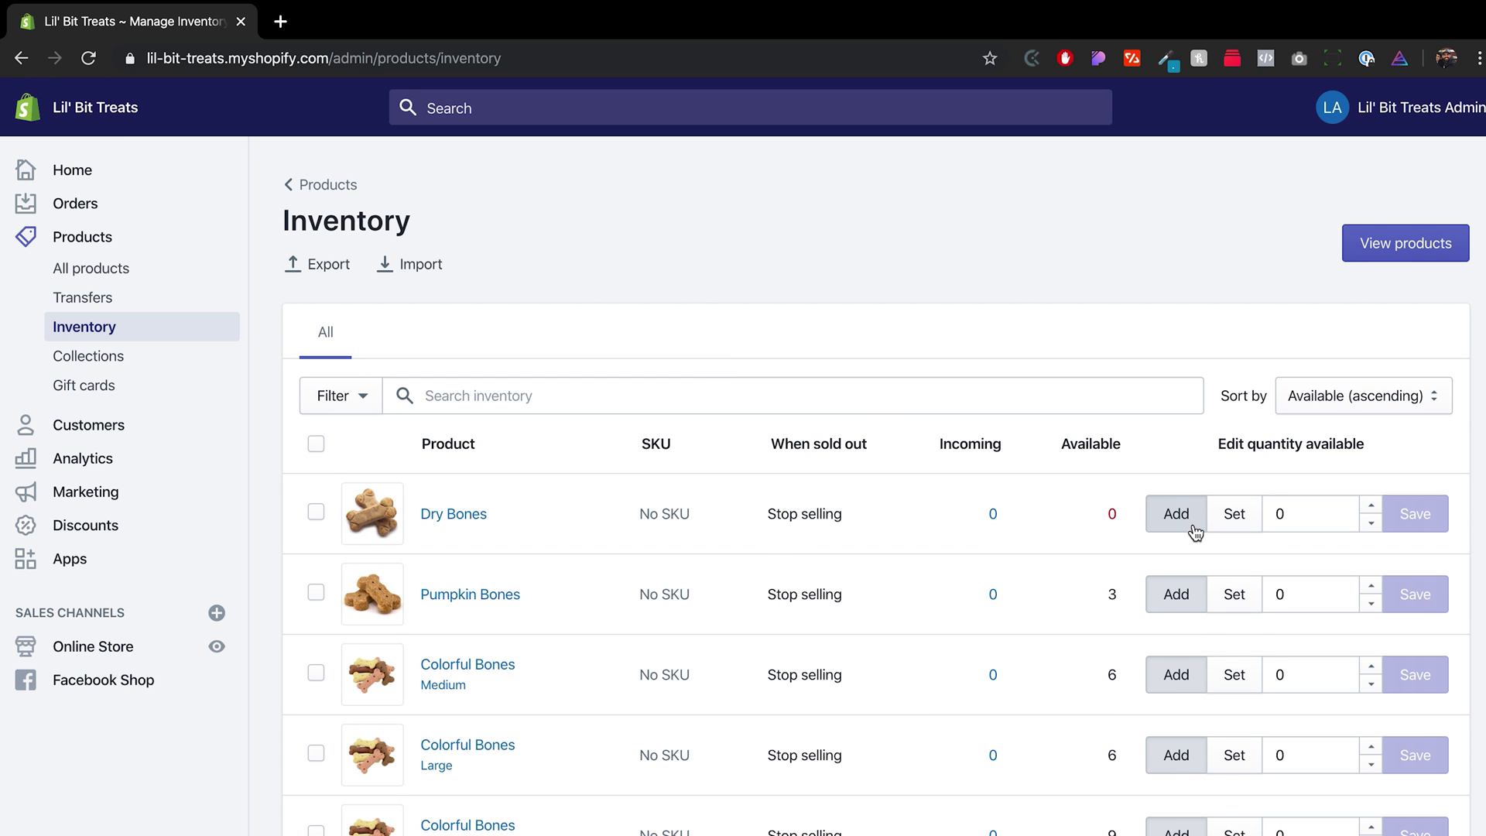
pyautogui.doubleClick(1304, 520)
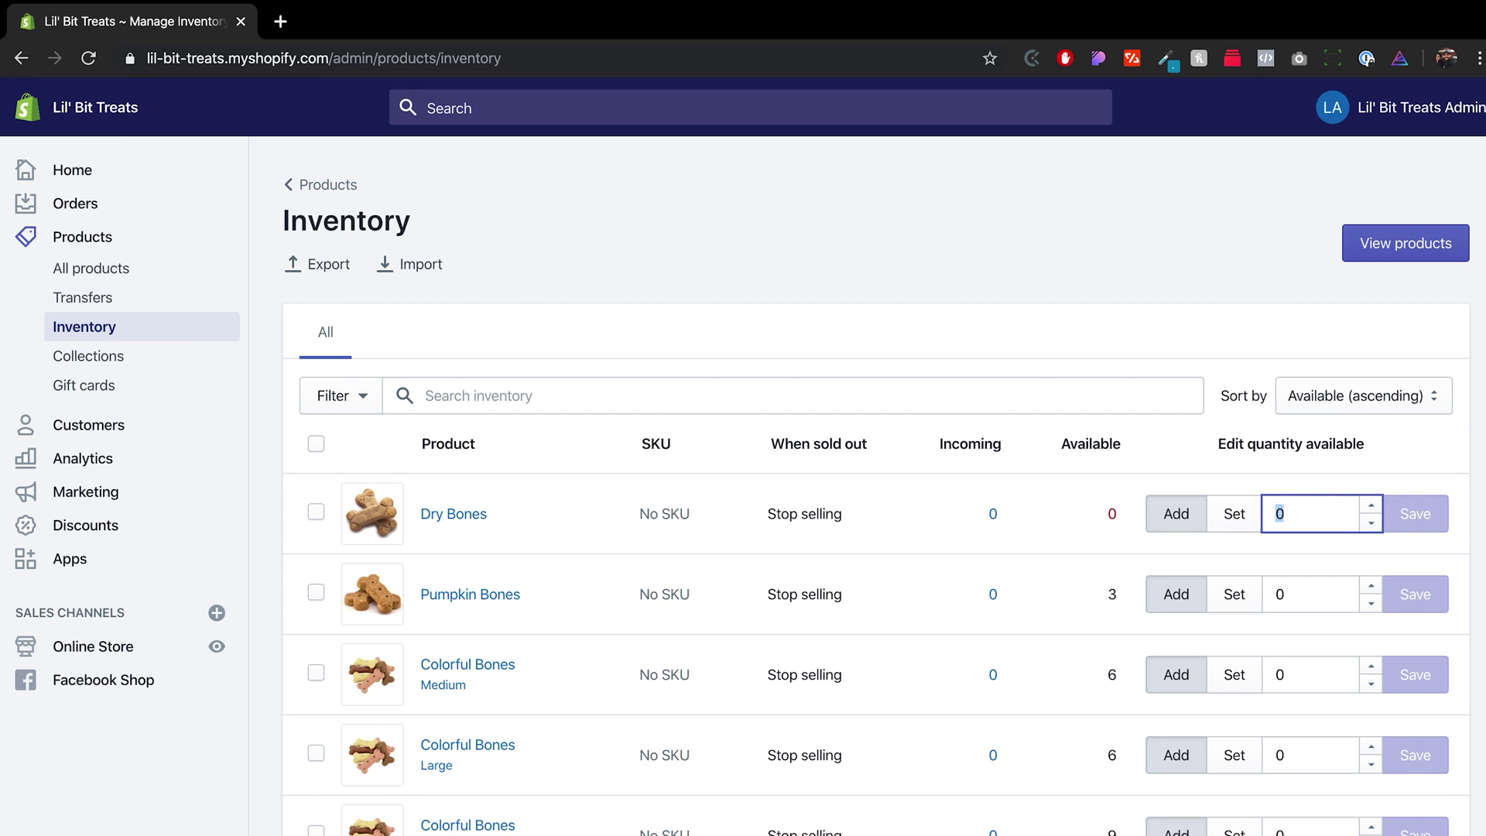
pyautogui.write('20')
pyautogui.click(1415, 514)
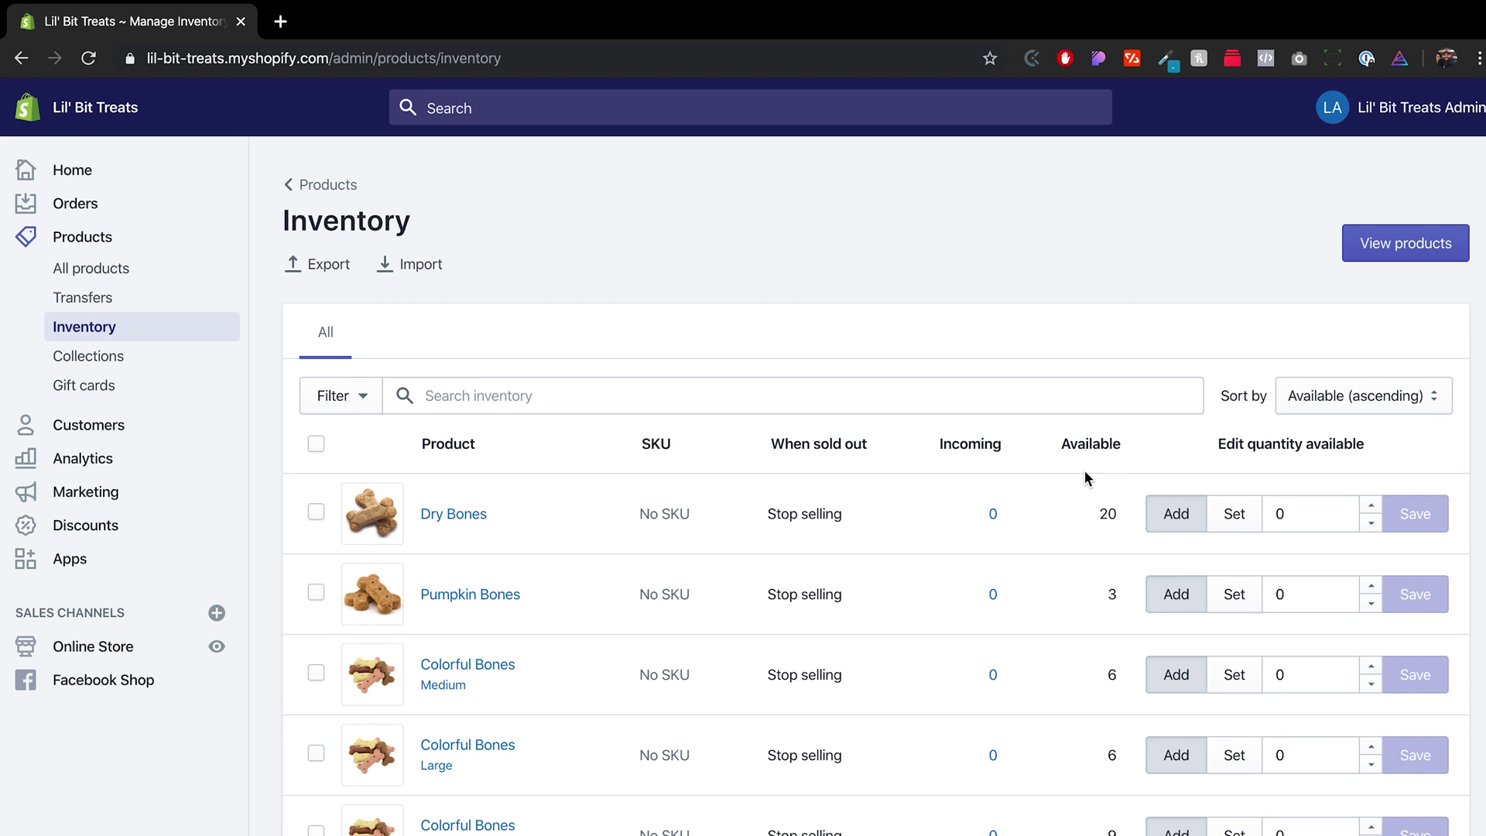
pyautogui.scroll(-2, 1084, 469)
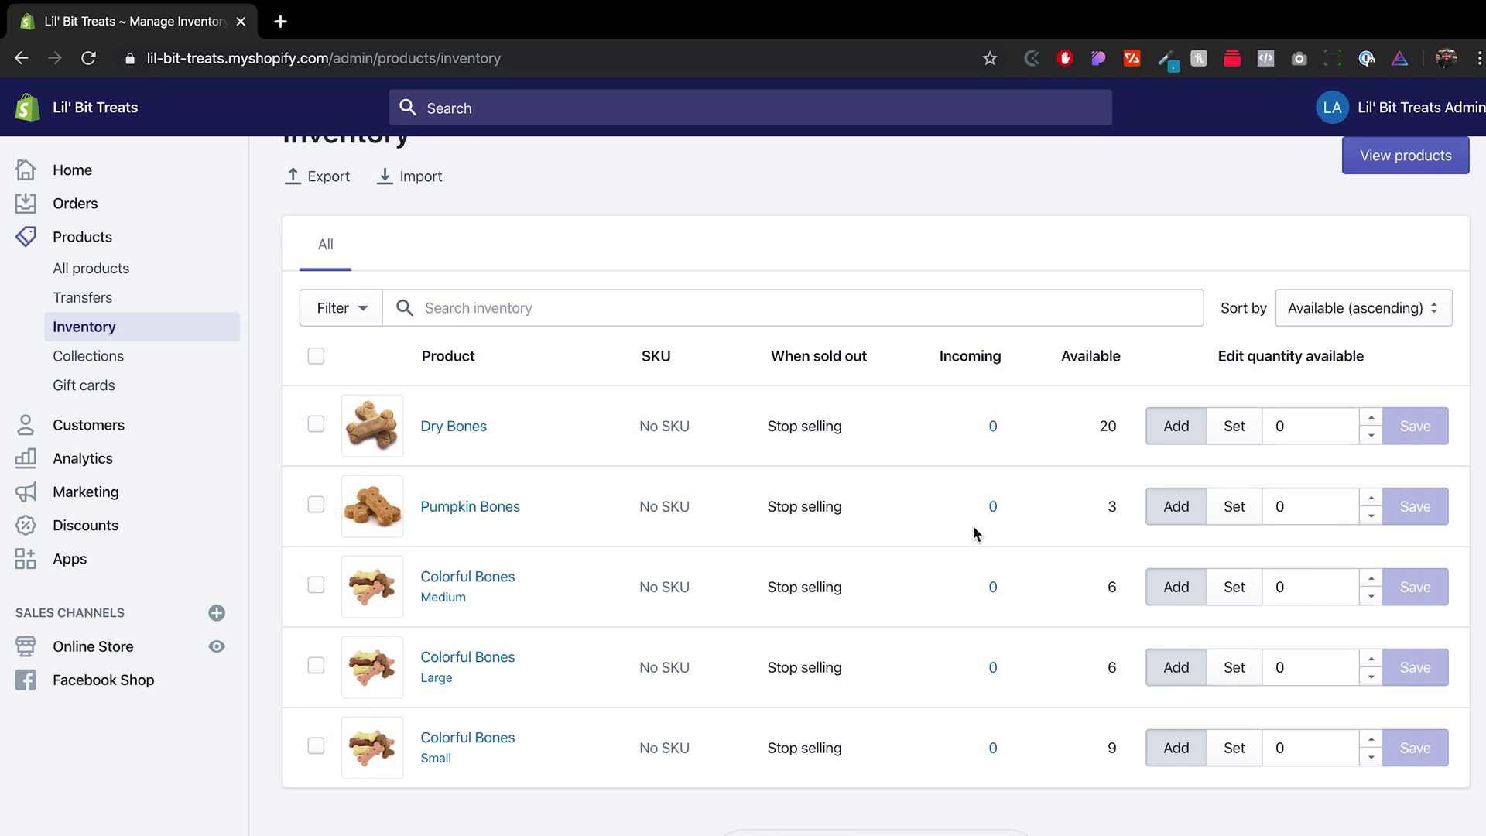
pyautogui.scroll(2, 973, 526)
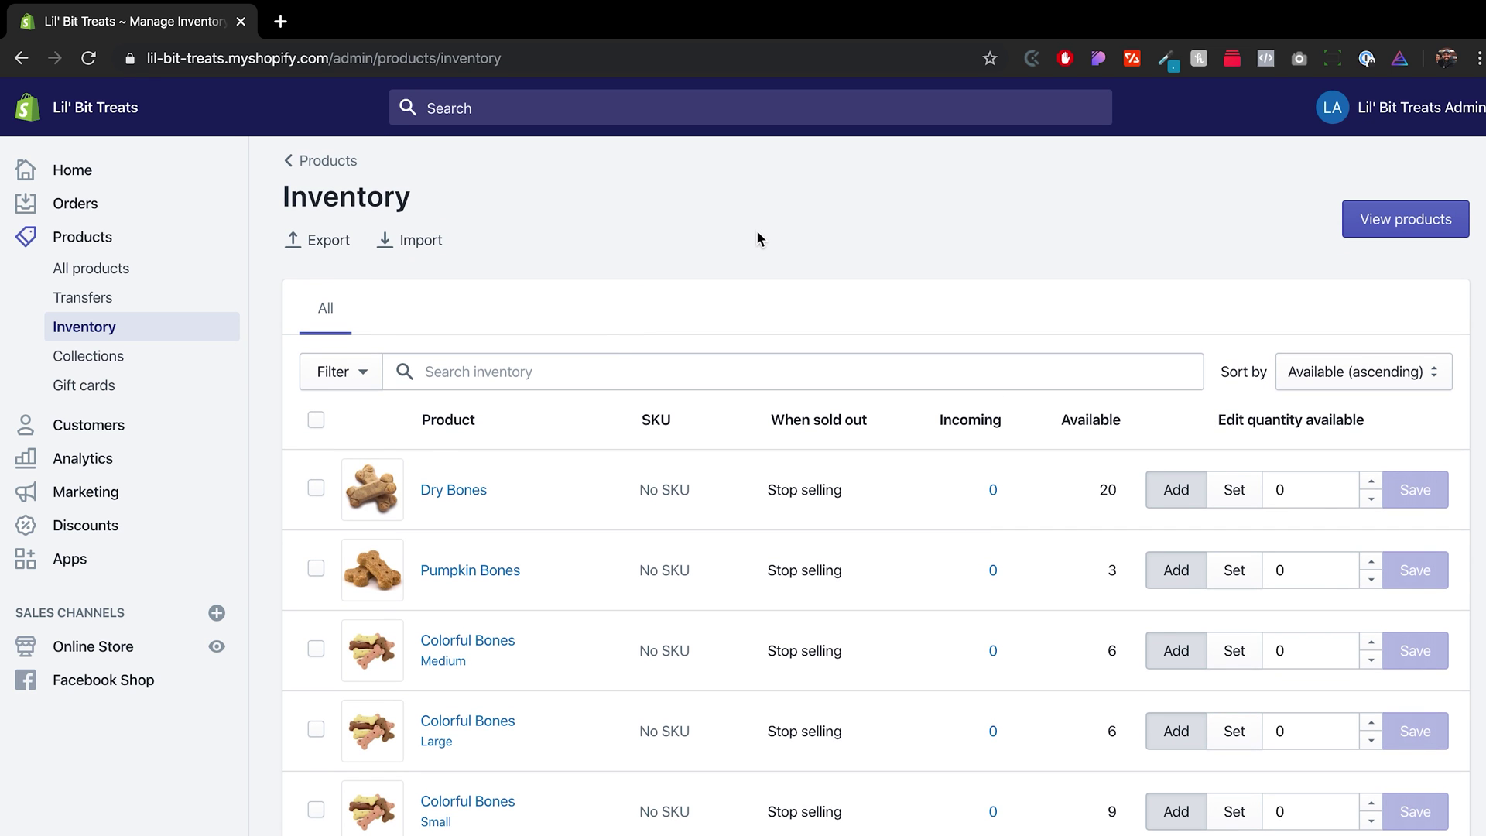